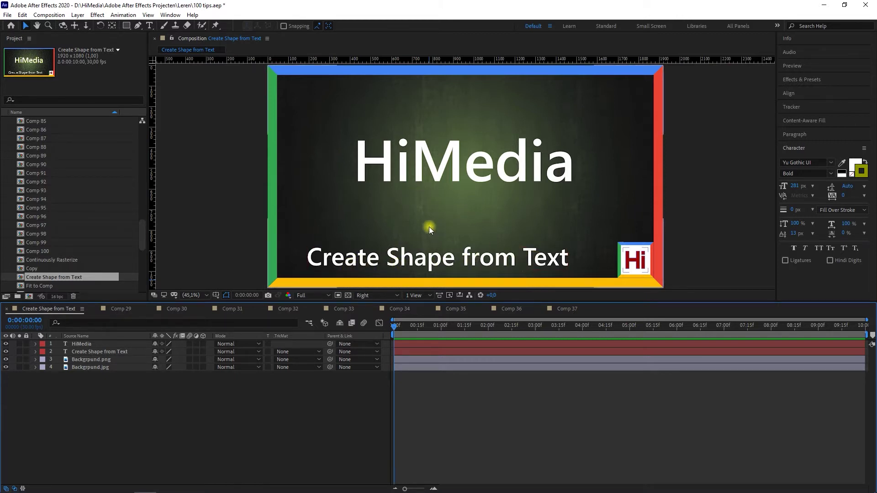
Convert the HiMedia text layer into a HiMedia Outlines shape layer with Create Shapes from Text.
left_click(420, 174)
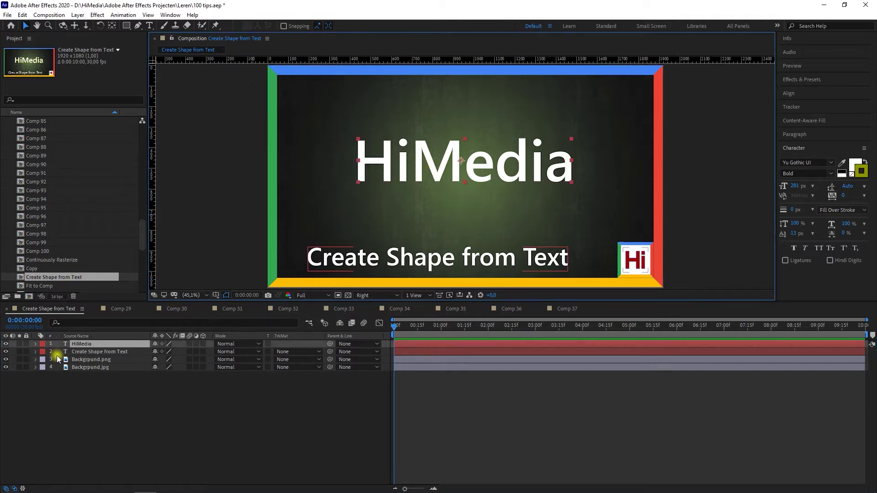
left_click(90, 12)
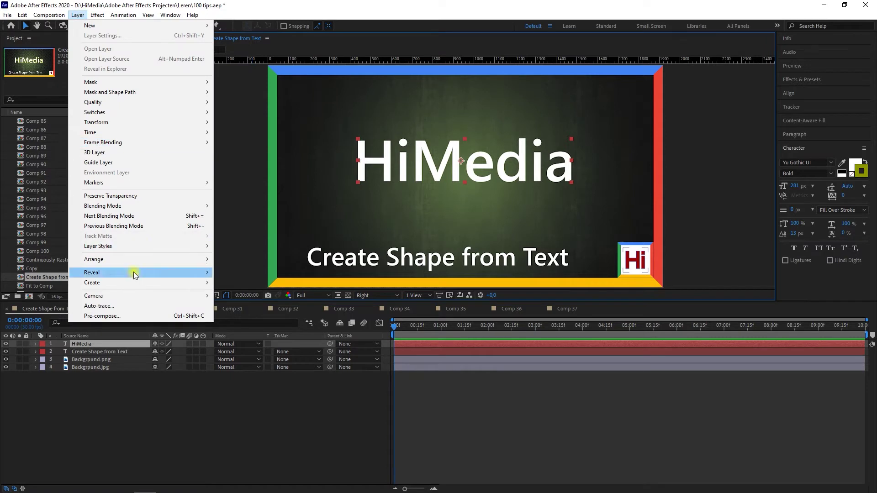
mouse_move(120, 285)
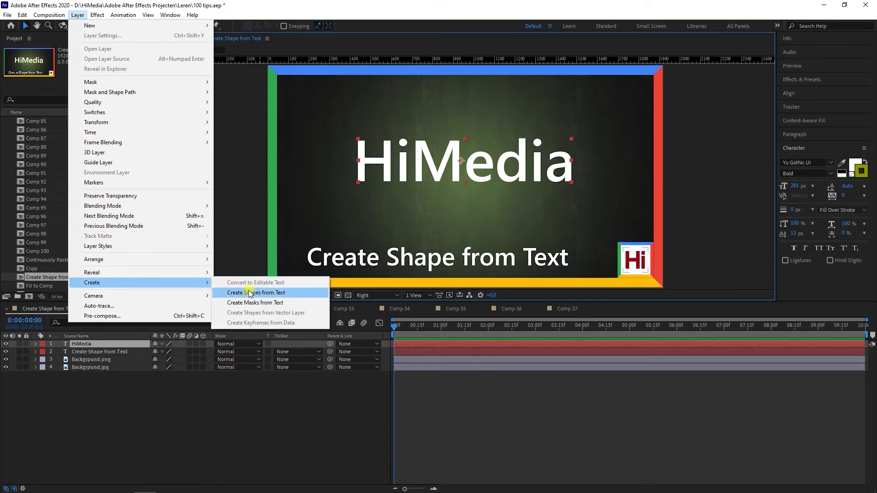
left_click(277, 293)
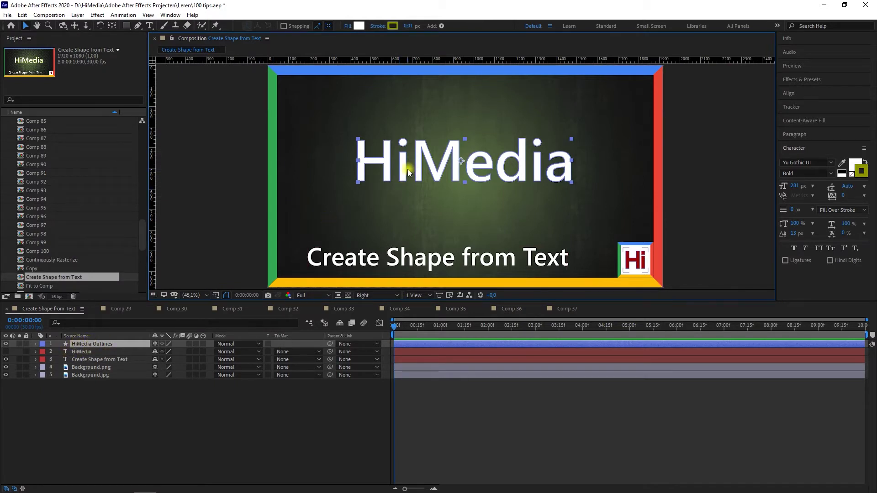
Hide the original HiMedia text layer and inspect the letter H group inside HiMedia Outlines.
left_click(81, 353)
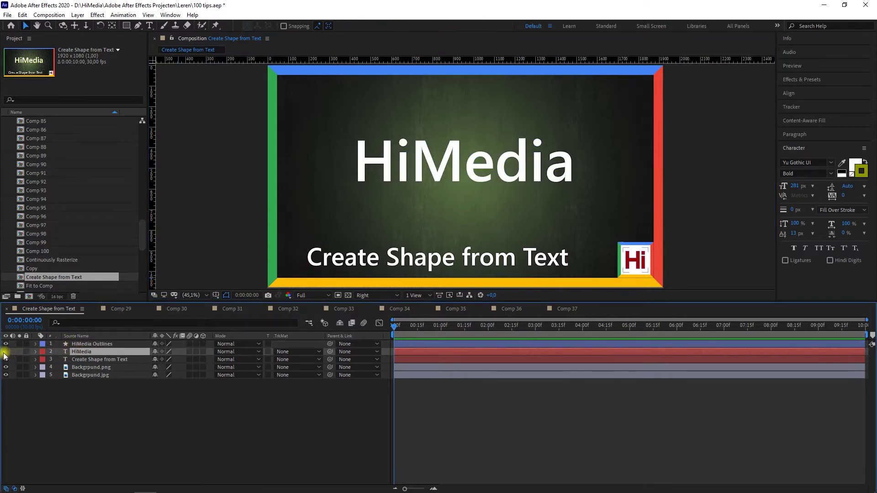
left_click(4, 352)
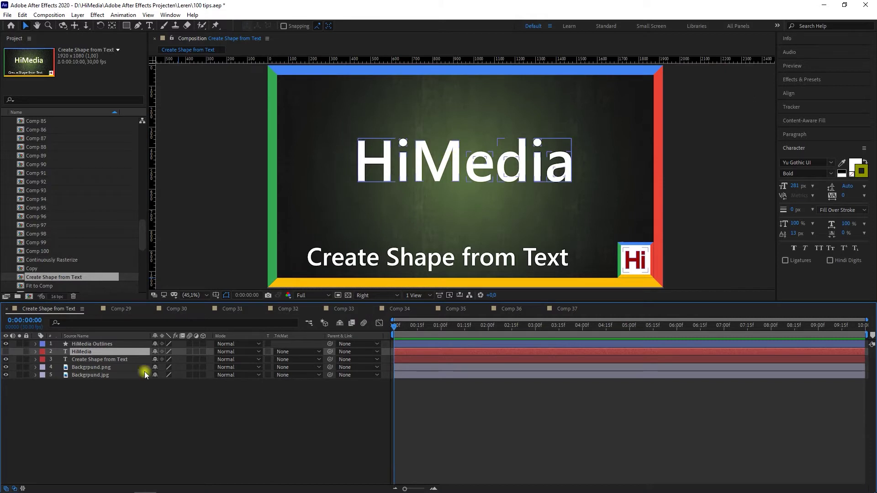
left_click(90, 345)
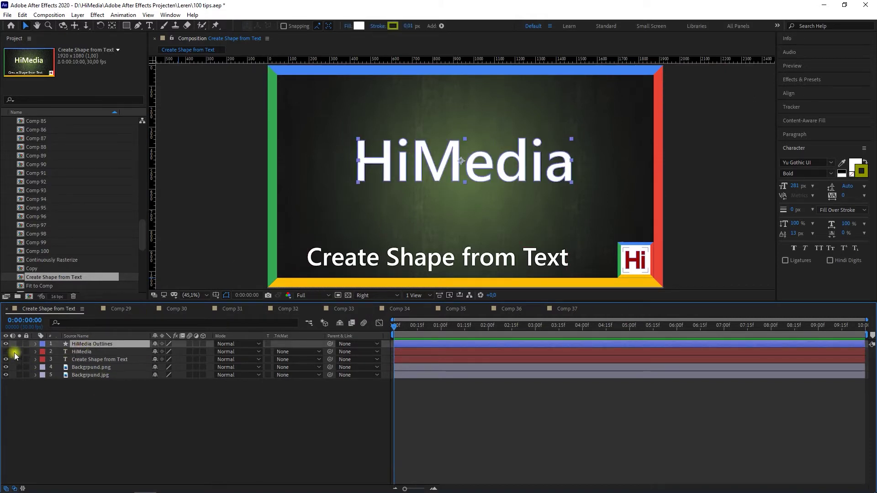
left_click(35, 345)
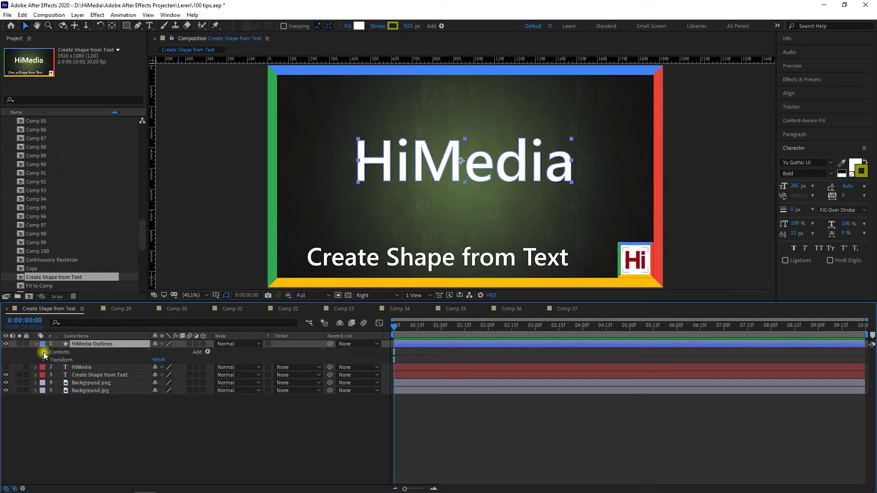
left_click(44, 353)
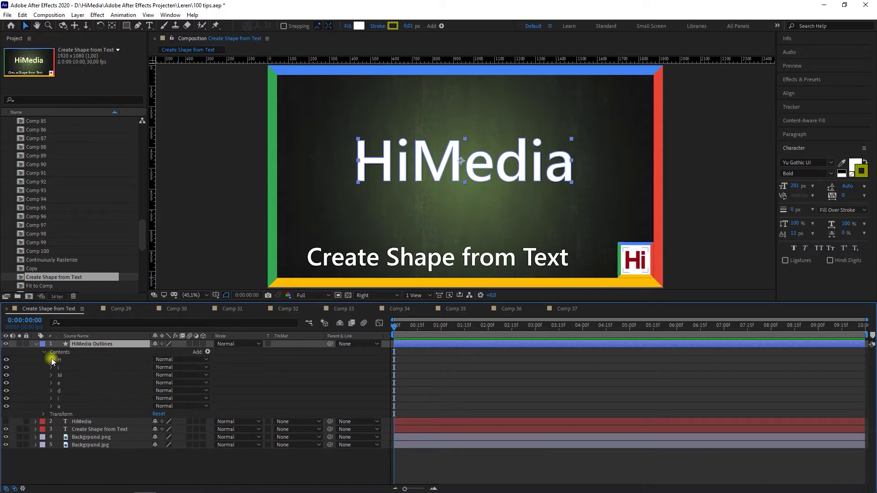
left_click(52, 360)
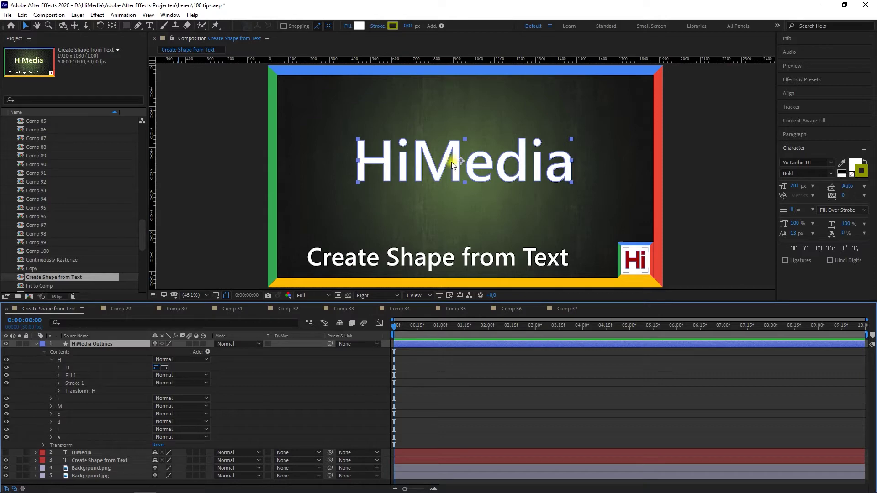
left_click(45, 351)
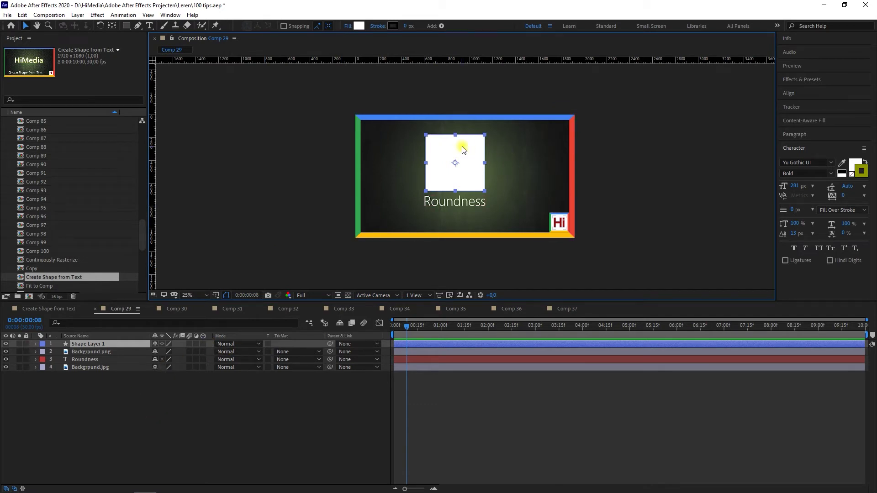
Expand Shape Layer 1 down to Rectangle Path 1 and try rounding the square's corners.
left_click(35, 345)
left_click(43, 352)
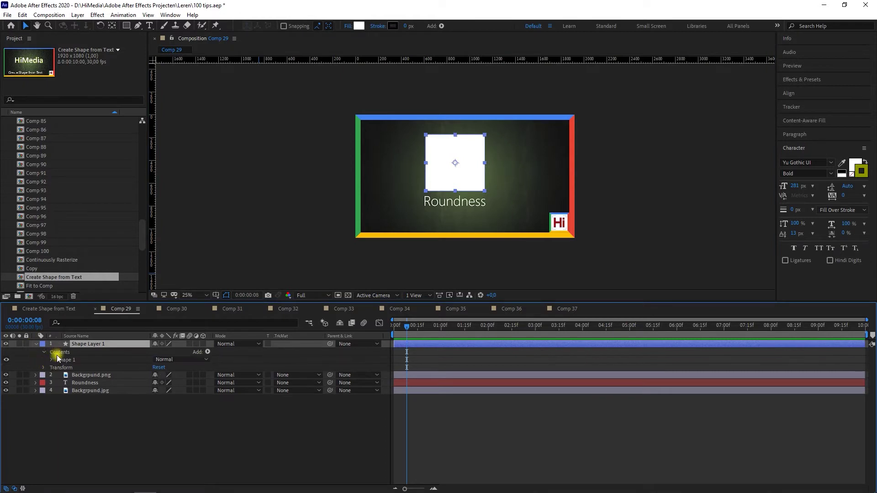
left_click(51, 360)
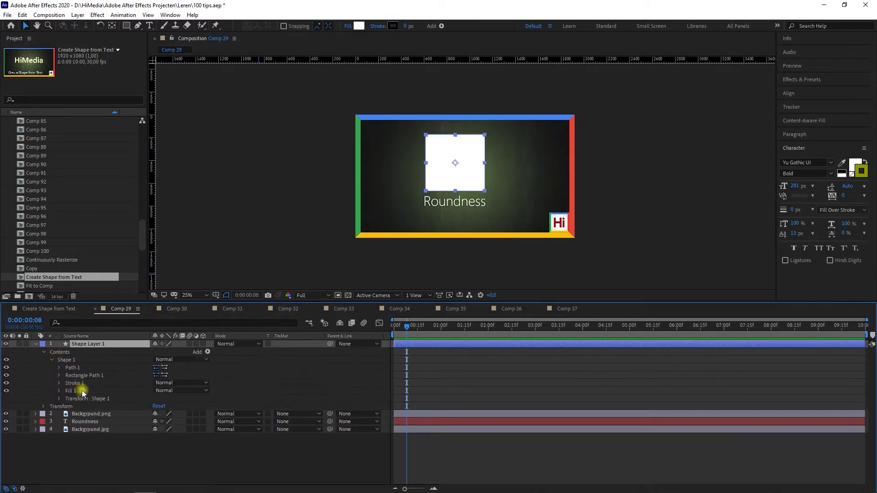
left_click(59, 376)
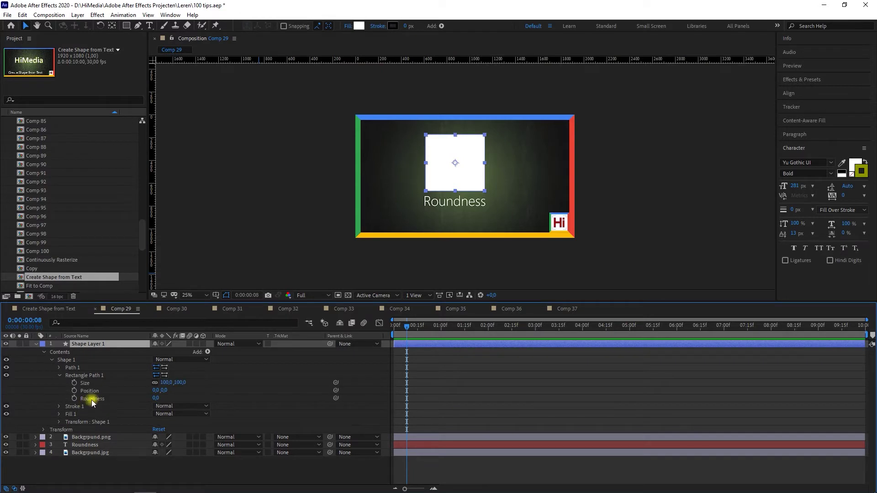
mouse_move(156, 398)
left_mouse_down()
mouse_move(201, 393)
mouse_move(108, 398)
left_mouse_up()
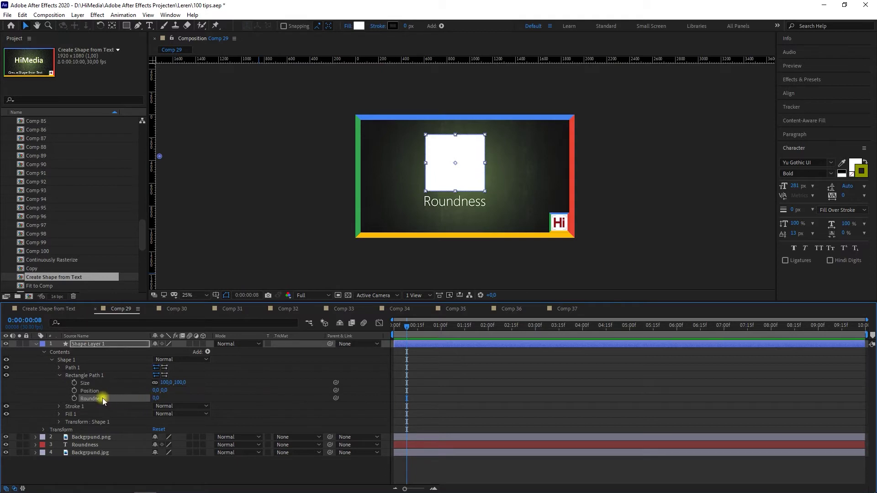
Keyframe Roundness at 0 at 0:00 and 85 at one second.
left_click(412, 326)
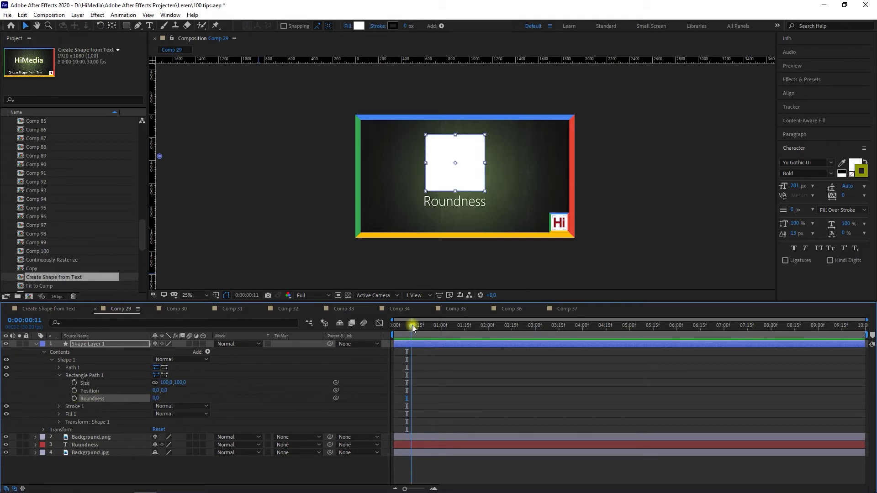
key("Home")
left_click(75, 399)
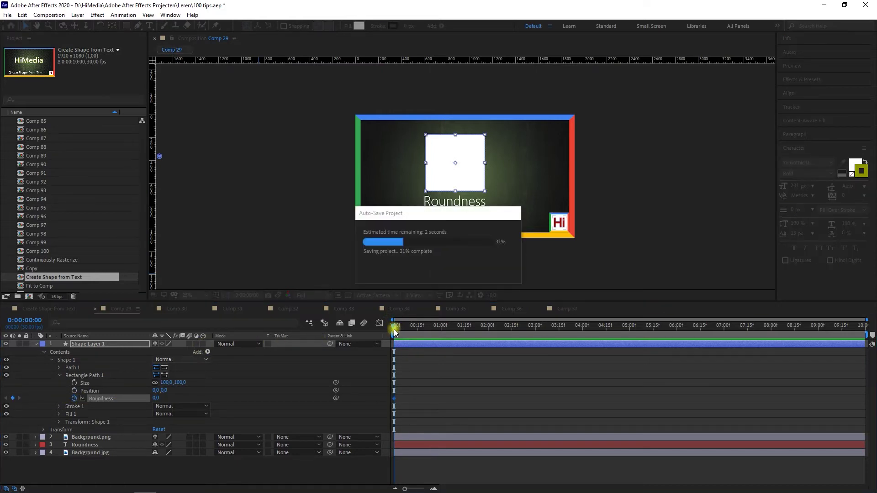
left_click_drag(394, 326, 441, 326)
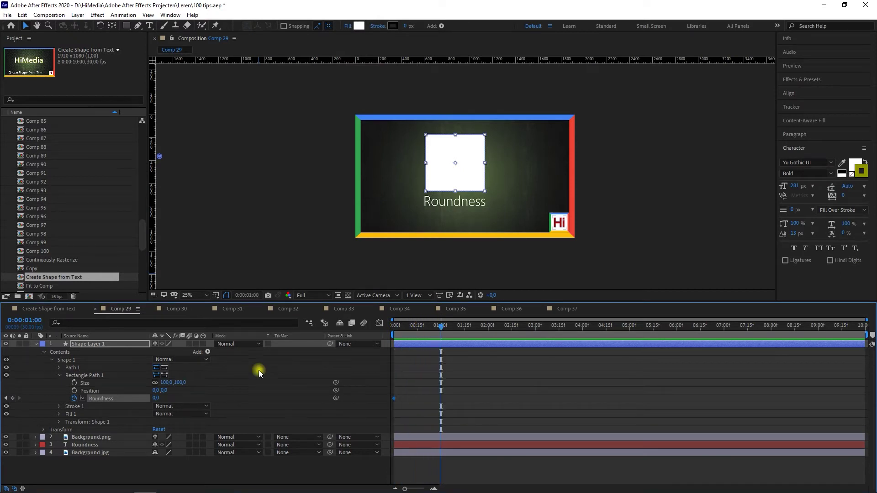
left_click(155, 399)
type("85")
key("Return")
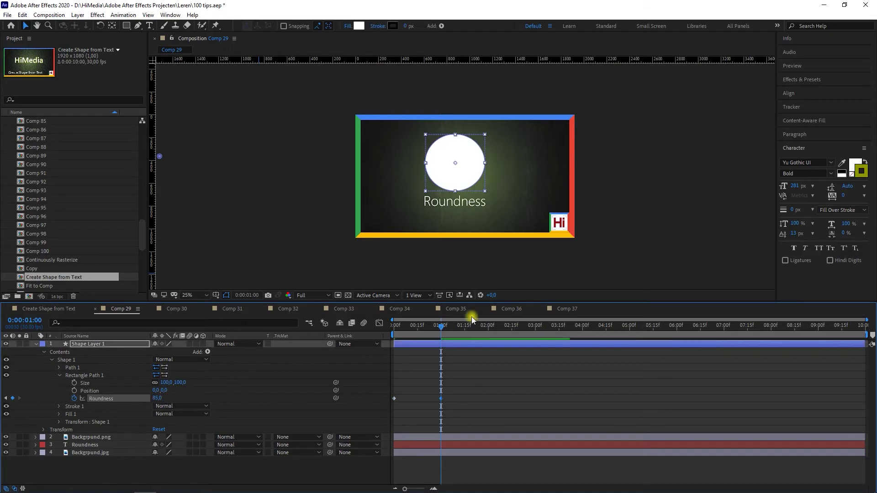
Preview the square morphing into a circle from the start.
left_click_drag(441, 325, 393, 327)
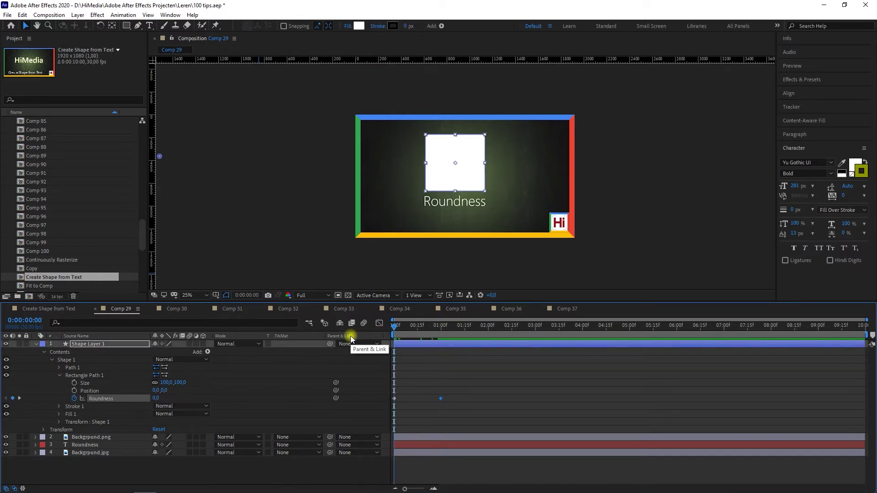
key("space")
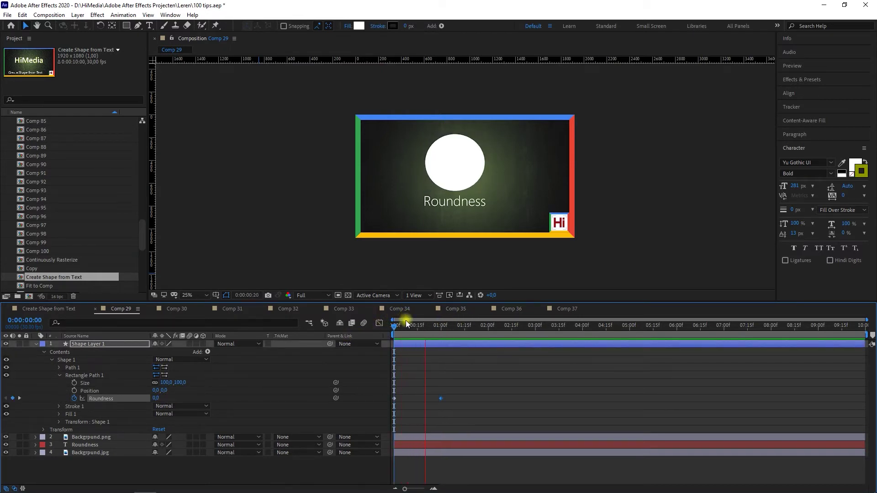
key("space")
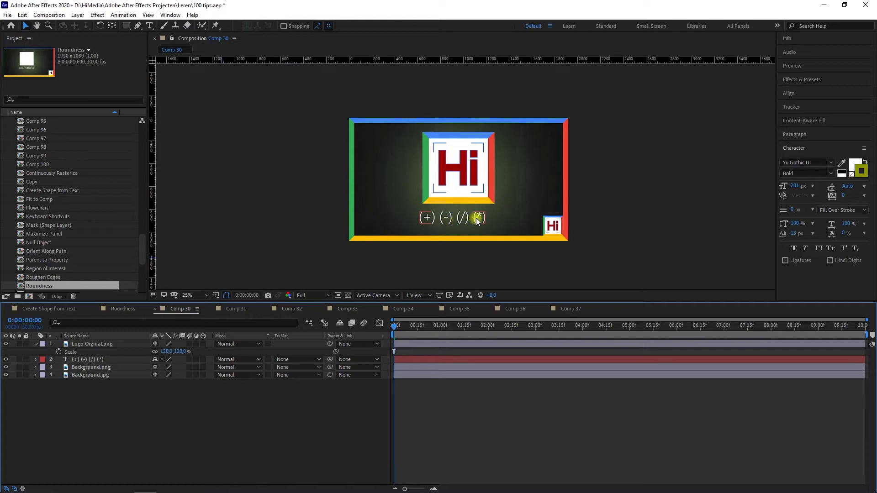
Set the logo layer's Scale to 100%, then to 120%.
left_click(476, 158)
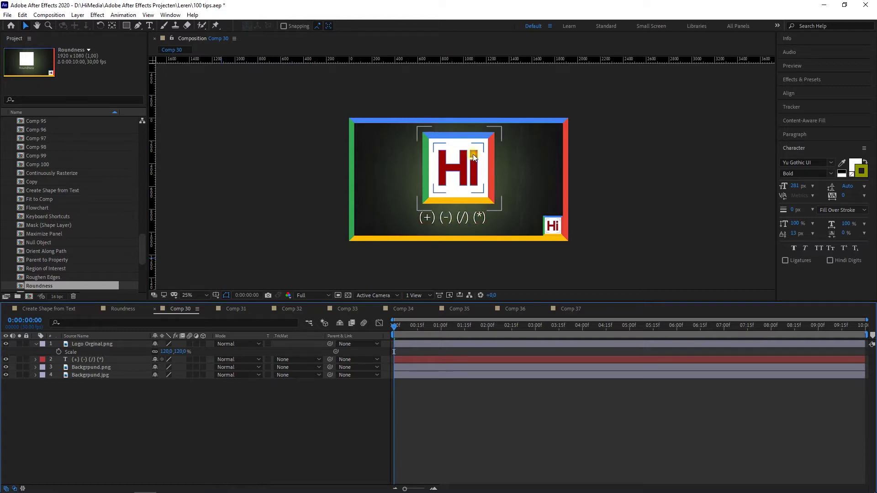
left_click(107, 346)
left_click(168, 352)
left_click(172, 352)
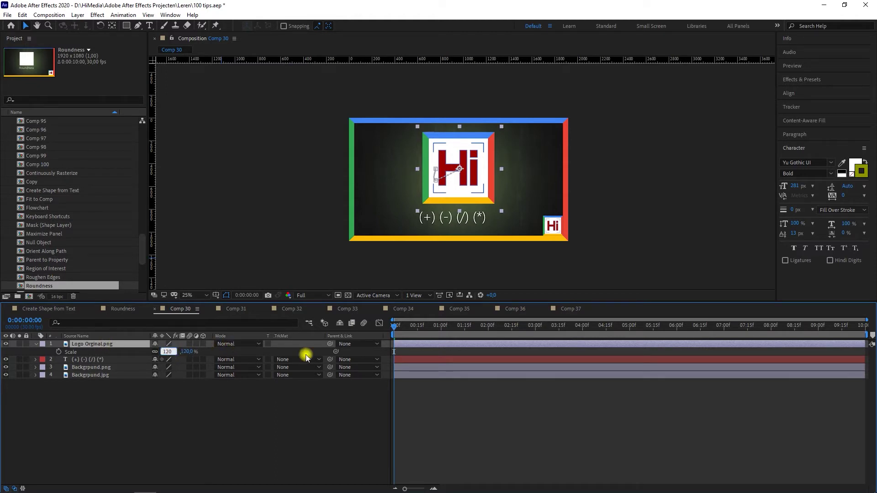
type("+")
key("BackSpace")
key("BackSpace")
type("00")
key("Return")
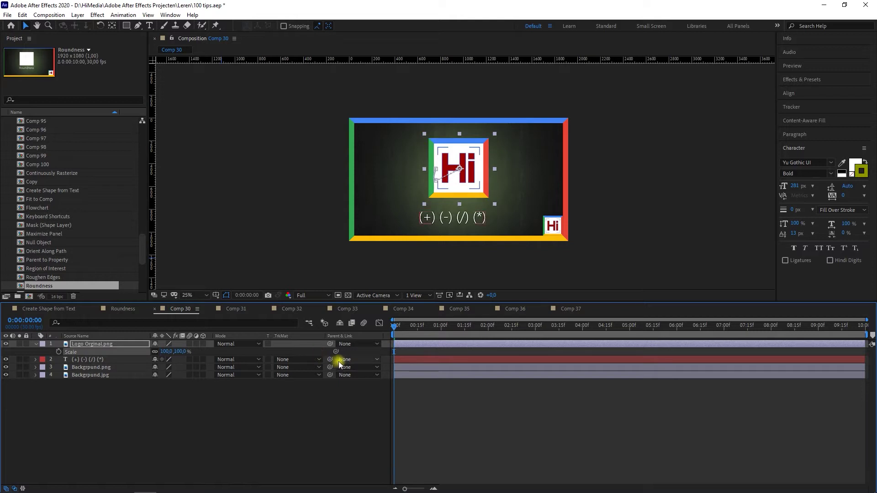
left_click(167, 351)
key("BackSpace")
key("BackSpace")
type("20")
key("Return")
Enter 120/4 then 30*5 in Scale to reach 150%, then switch to Comp 31.
left_click(165, 353)
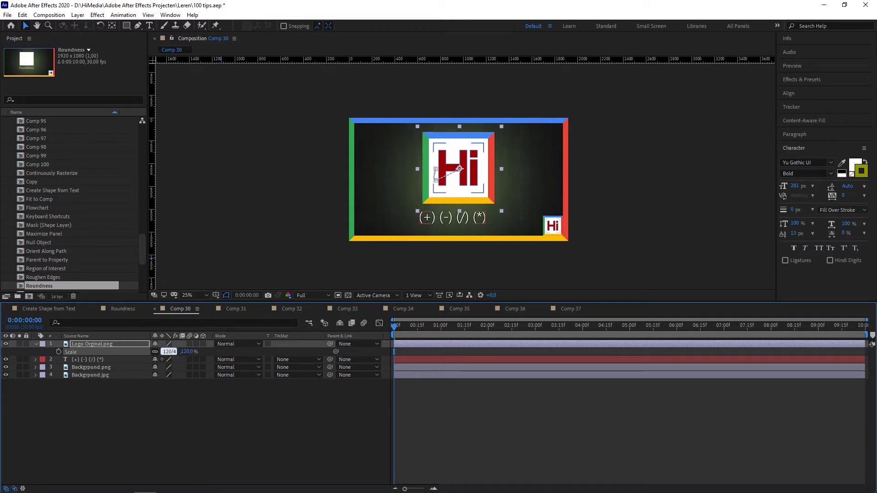
key("Return")
left_click(166, 351)
type("30*5")
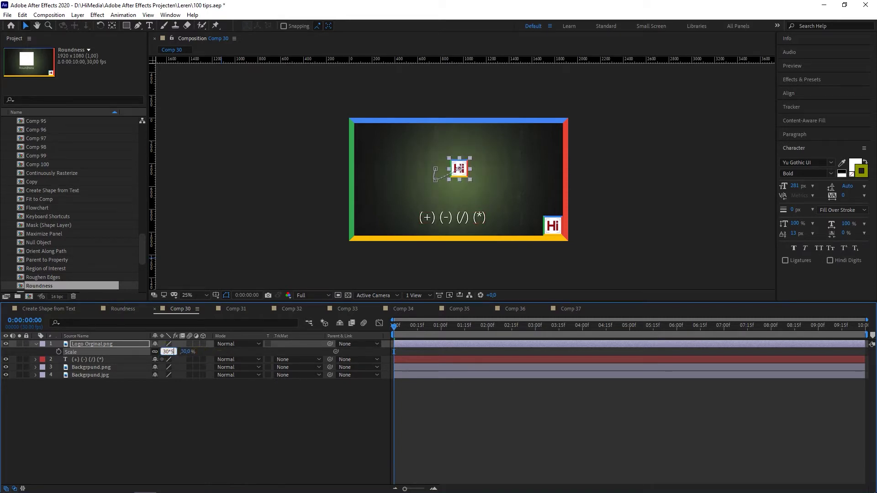
key("Return")
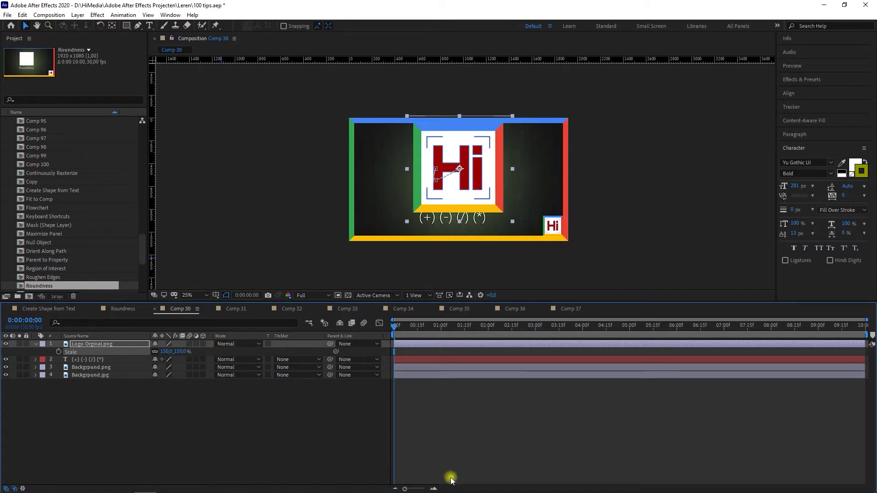
key("shift+period")
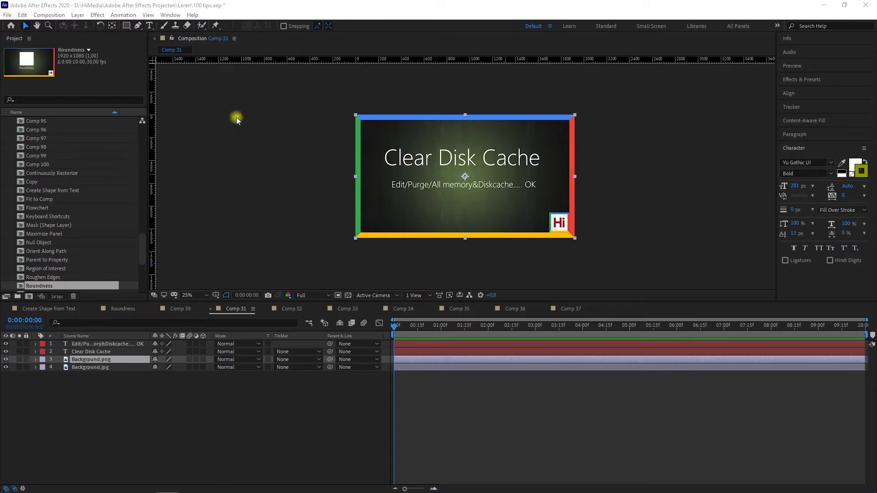
Browse the Edit > Purge cache options without purging anything.
left_click(22, 15)
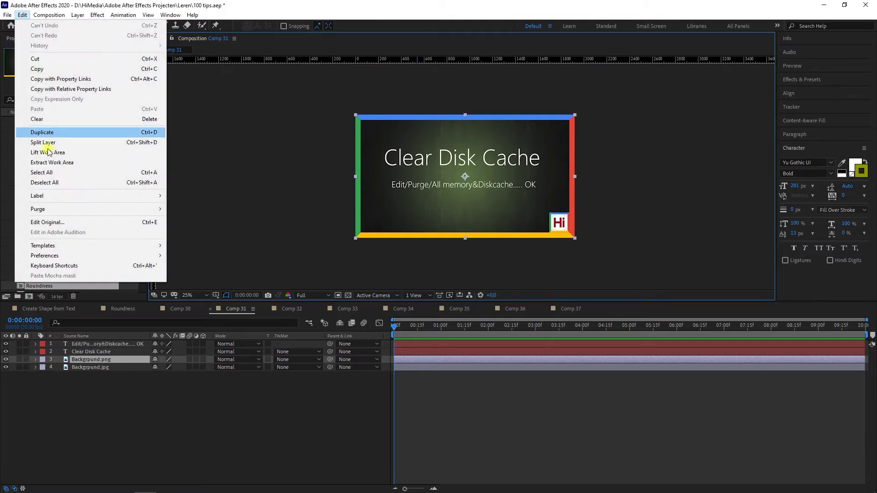
mouse_move(64, 209)
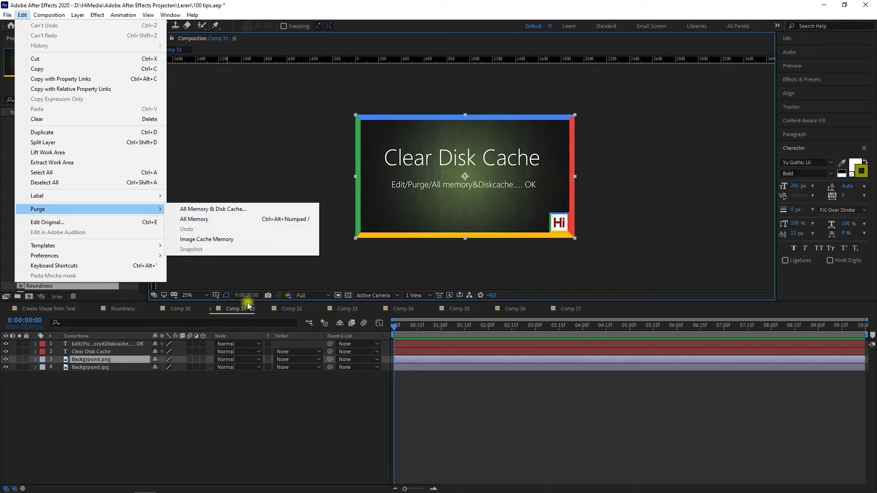
left_click(310, 271)
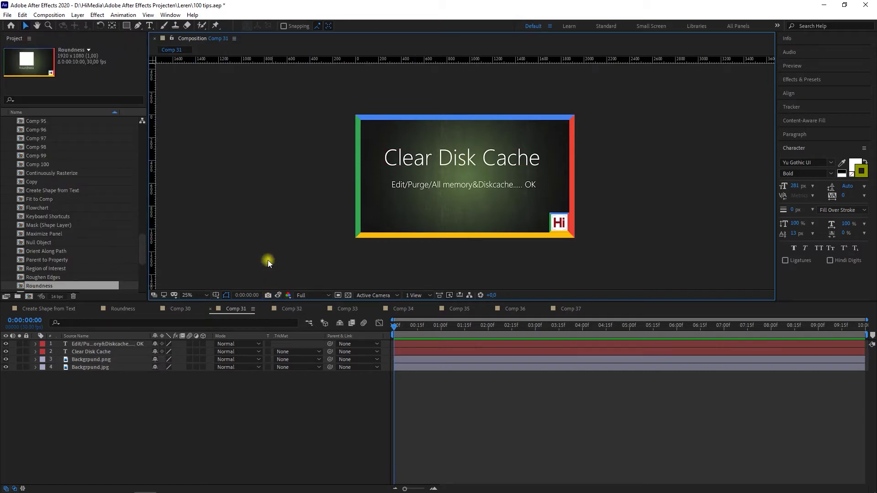
left_click(22, 15)
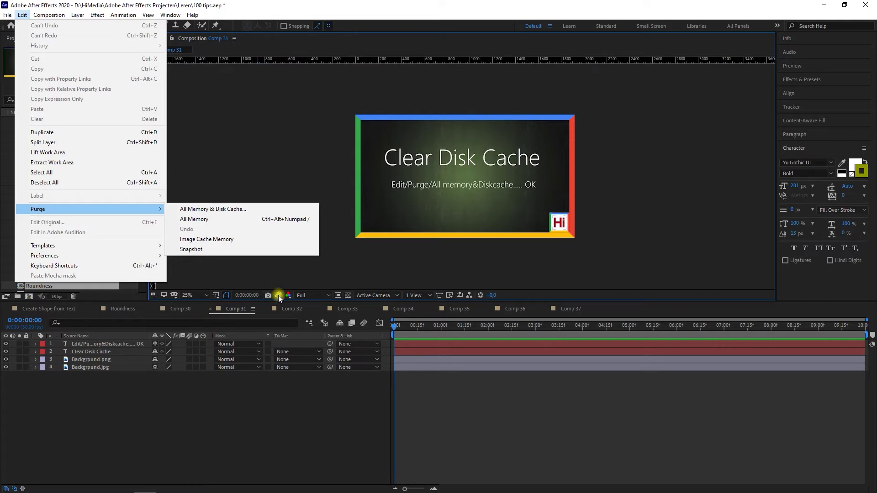
left_click(184, 250)
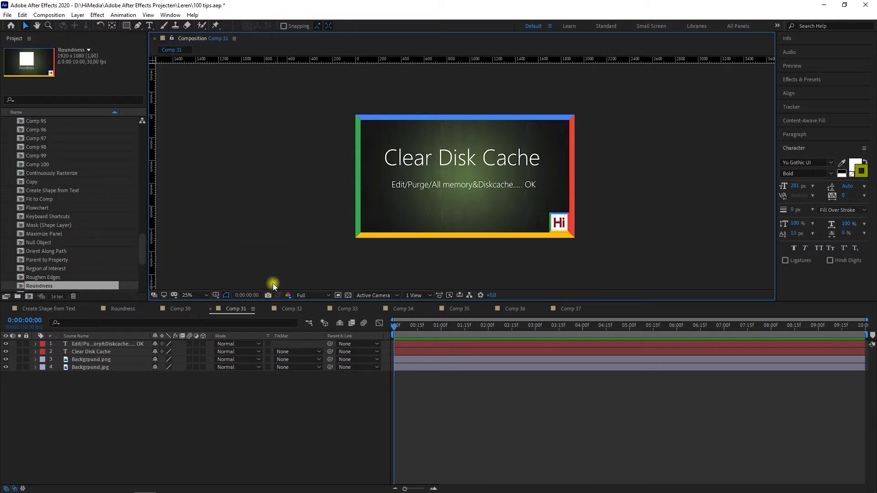
left_click(22, 14)
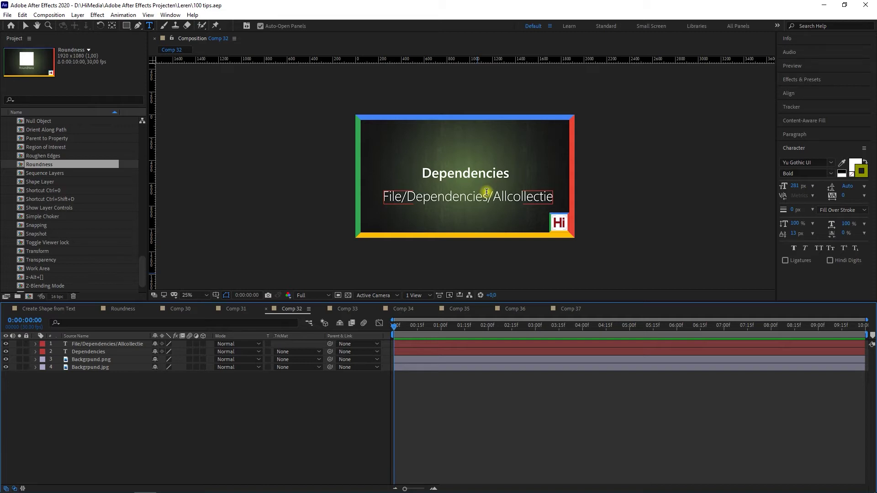
Finish editing the Dependencies text and open File > Dependencies > Collect Files.
key("Escape")
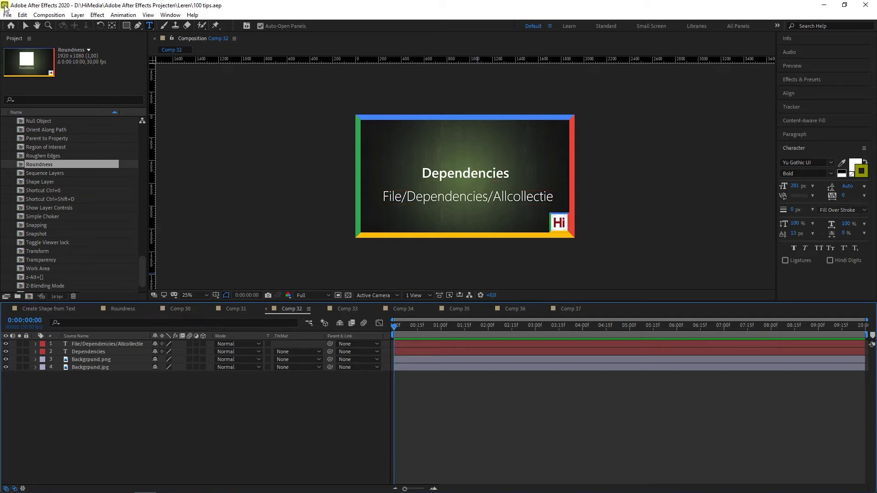
left_click(8, 16)
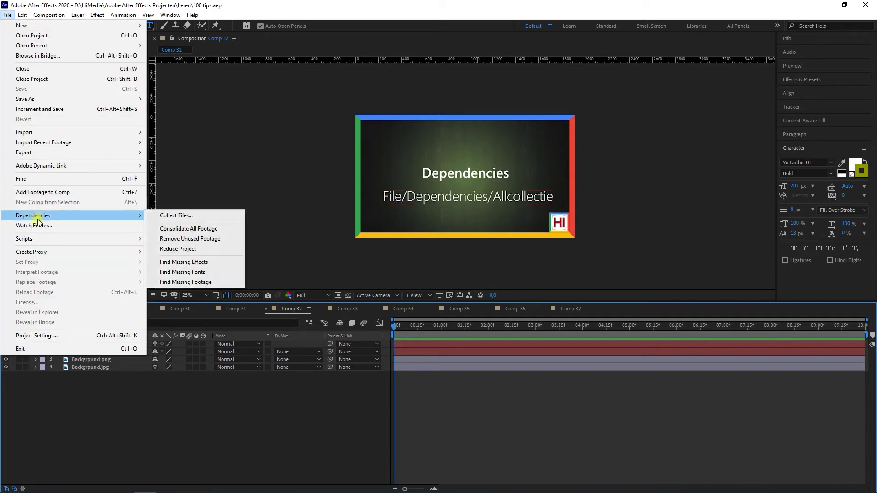
left_click(171, 218)
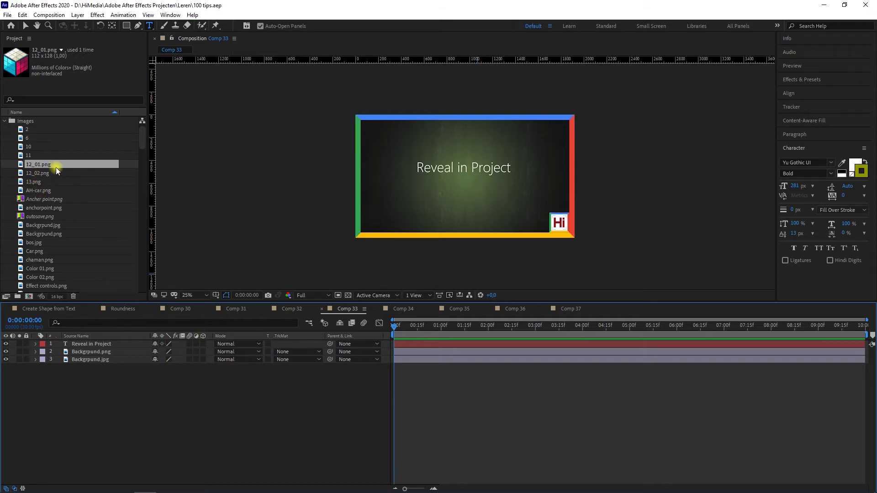
Reveal the Backgrpund.png layer's source file in File Explorer, then close Explorer.
right_click(39, 166)
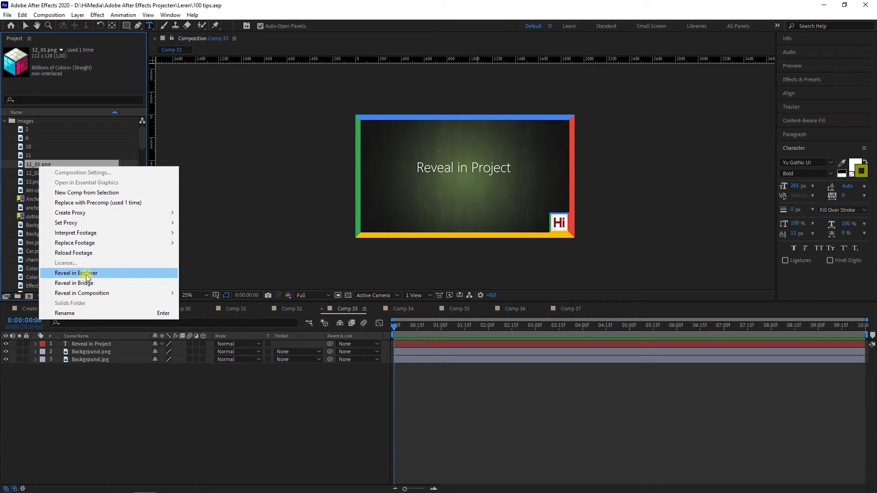
mouse_move(119, 296)
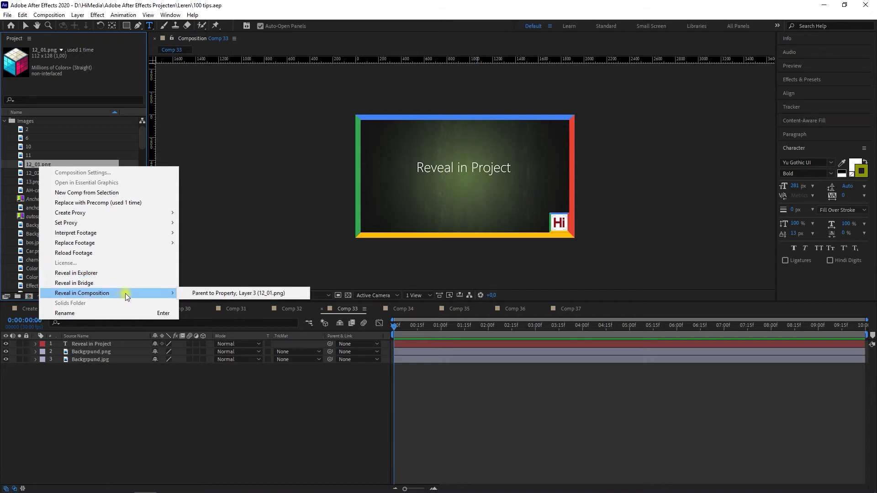
left_click(513, 345)
left_click(510, 353)
right_click(510, 352)
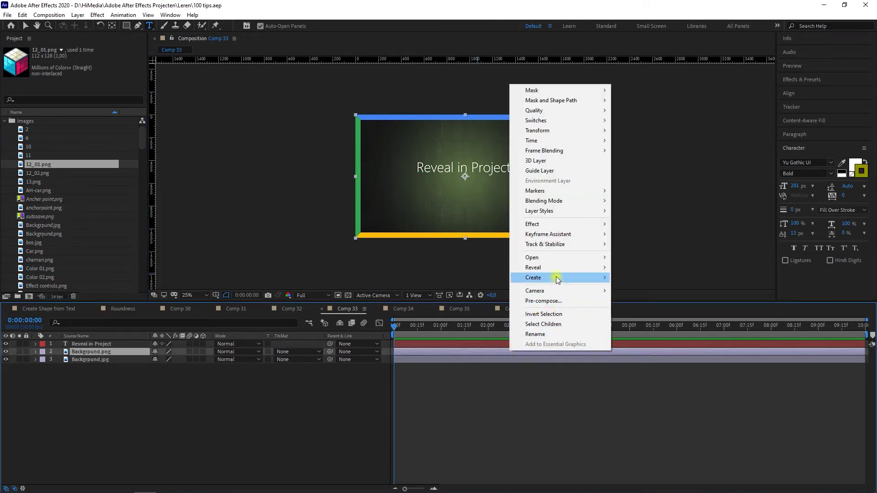
mouse_move(556, 270)
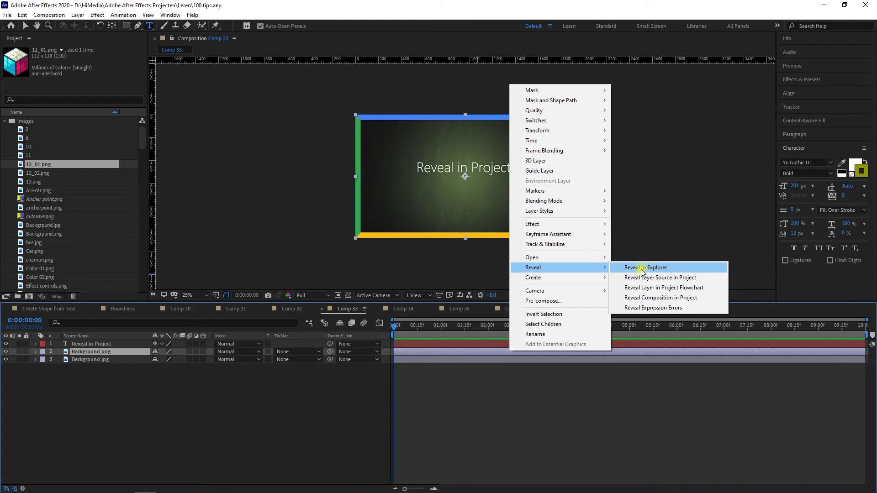
left_click(657, 268)
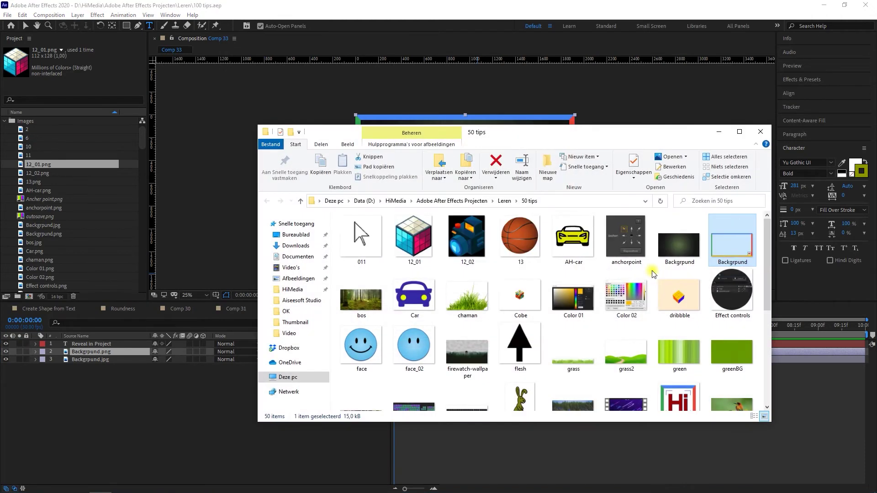
left_click(760, 134)
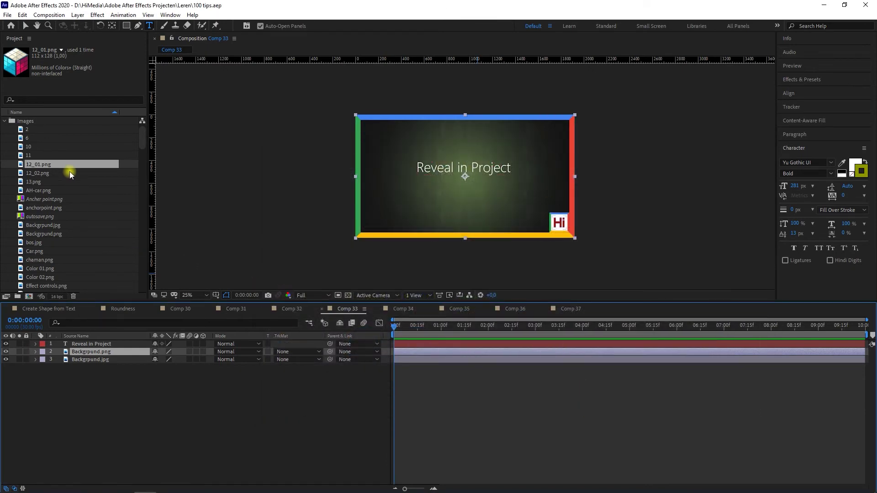
Reveal 12_01.png in its Parent to Property composition, then close that comp.
right_click(38, 165)
mouse_move(101, 292)
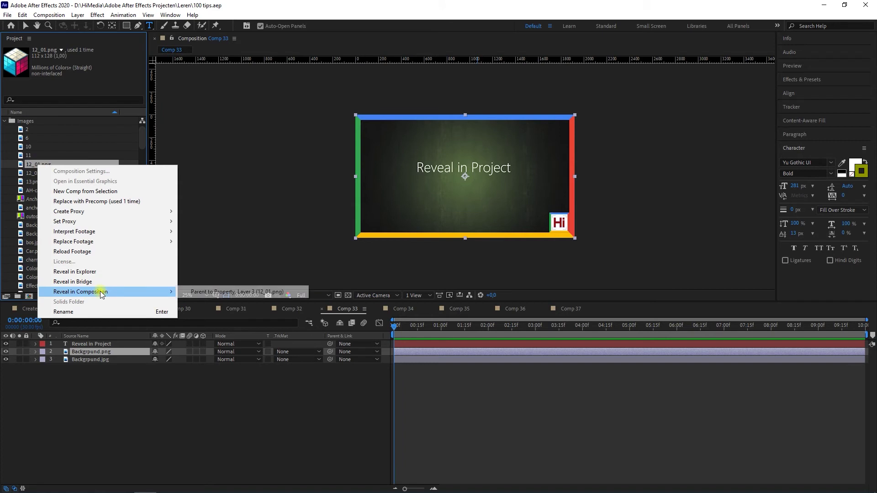
left_click(229, 291)
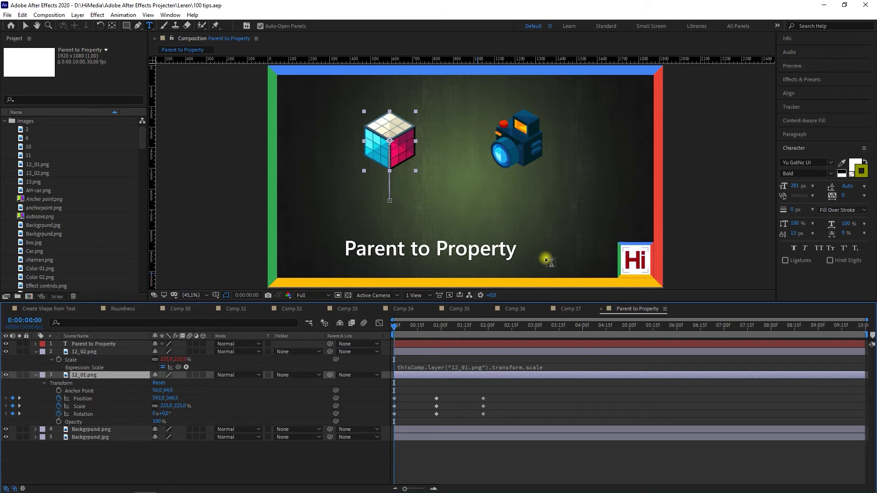
left_click(601, 309)
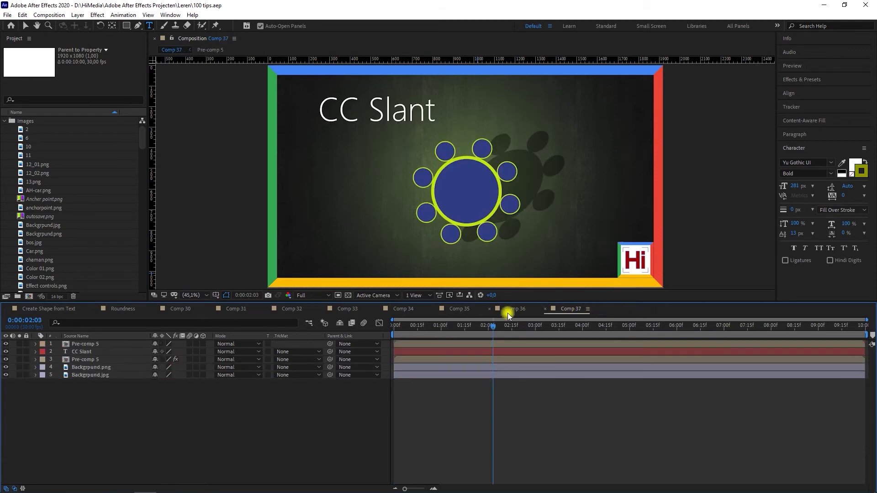
Step through the Comp 32 and Comp 33 timeline tabs.
left_click(298, 308)
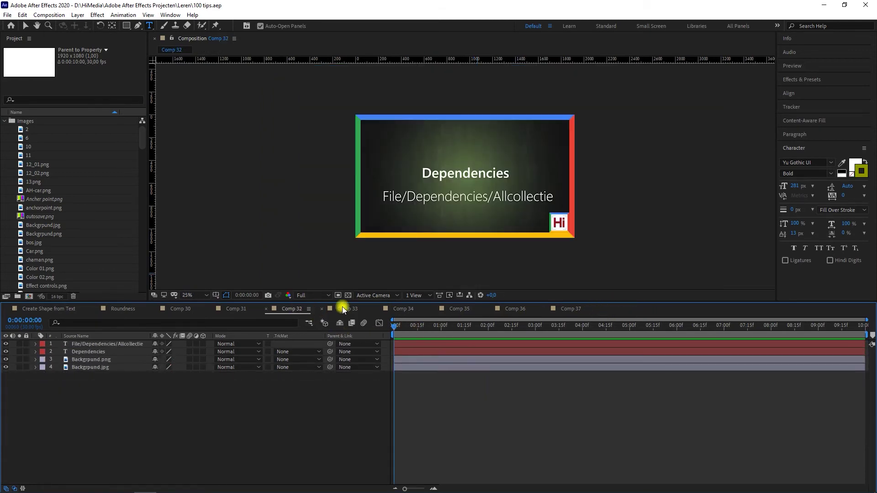
left_click(342, 310)
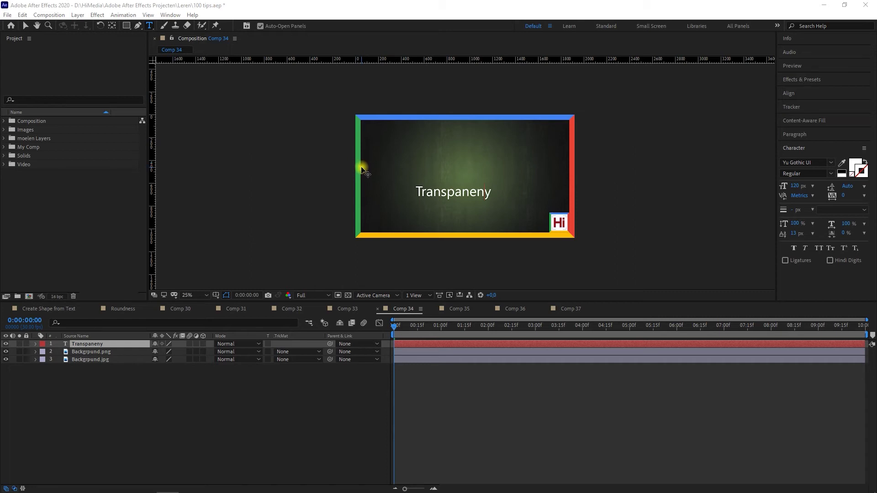
Show the transparency grid, hide the background image layer, and nudge the Transpaneny text.
left_click(348, 295)
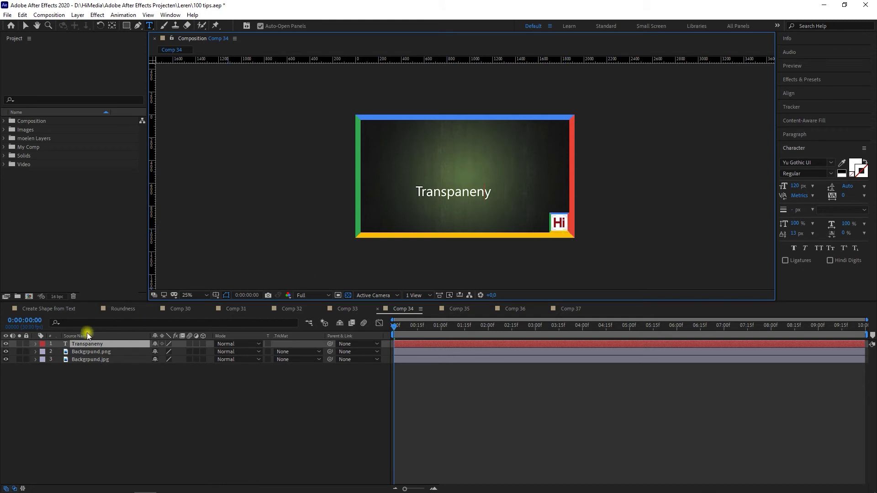
left_click(6, 361)
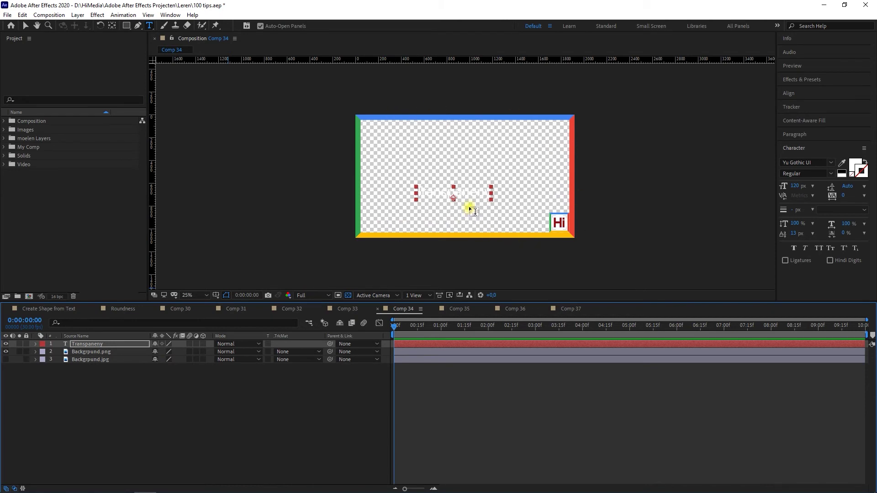
left_click(25, 26)
left_click_drag(478, 199, 487, 194)
Make the Transpaneny text black and turn the transparency grid off.
left_click(855, 172)
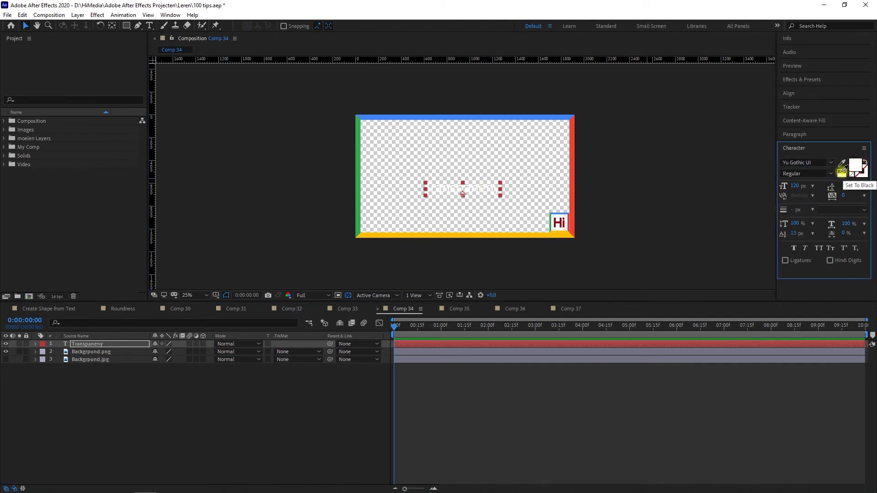
left_click(842, 172)
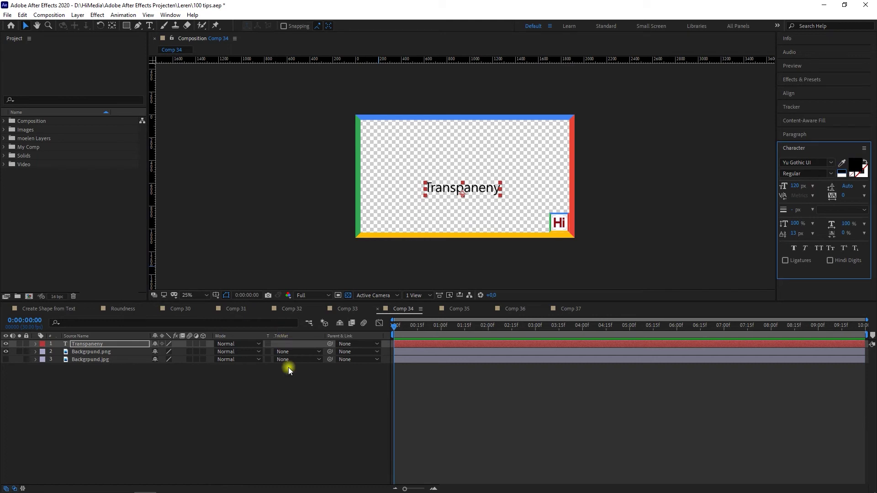
left_click(278, 377)
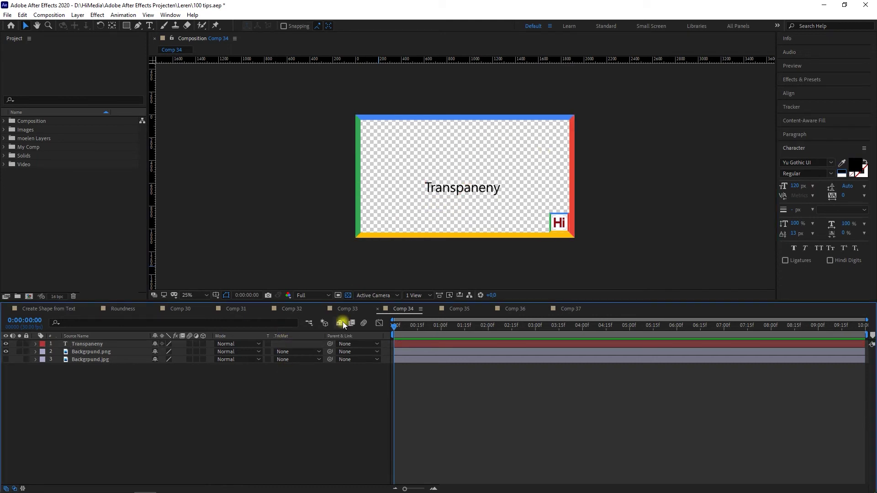
left_click(348, 296)
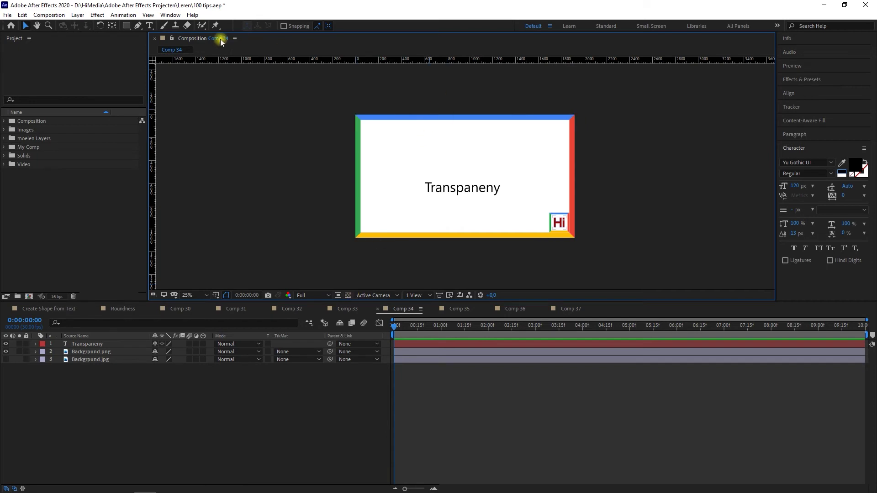
Shift Comp 34's background colour to a greyish red in Composition Settings.
left_click(234, 38)
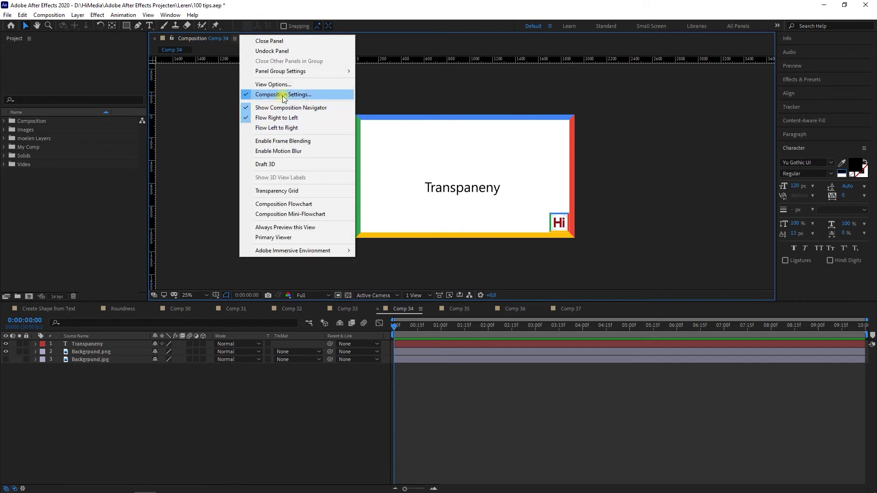
left_click(280, 94)
left_click(333, 395)
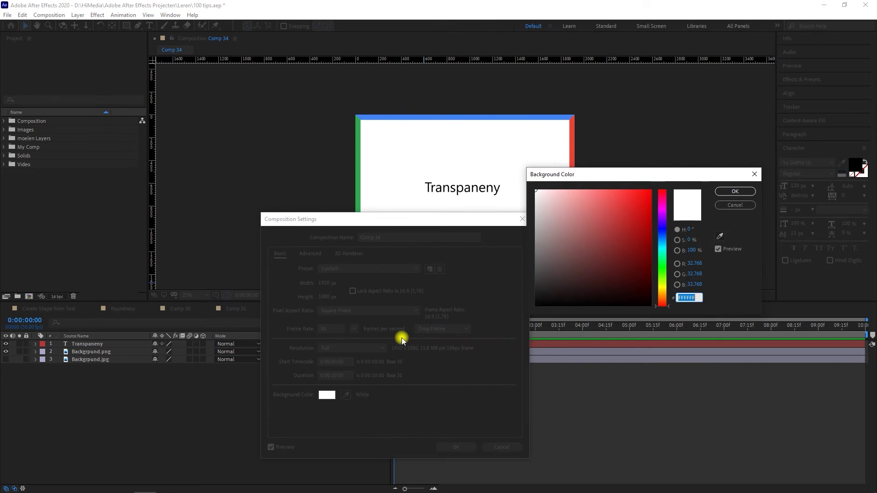
left_click(563, 288)
mouse_move(577, 268)
left_mouse_down()
mouse_move(565, 250)
mouse_move(584, 234)
left_mouse_up()
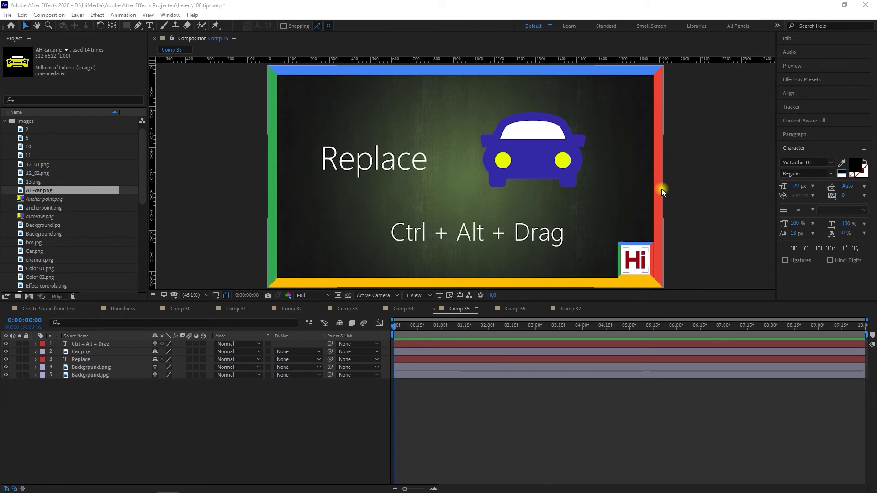
Replace the Car.png layer's footage with AH-car.png from the Project panel.
left_click(547, 165)
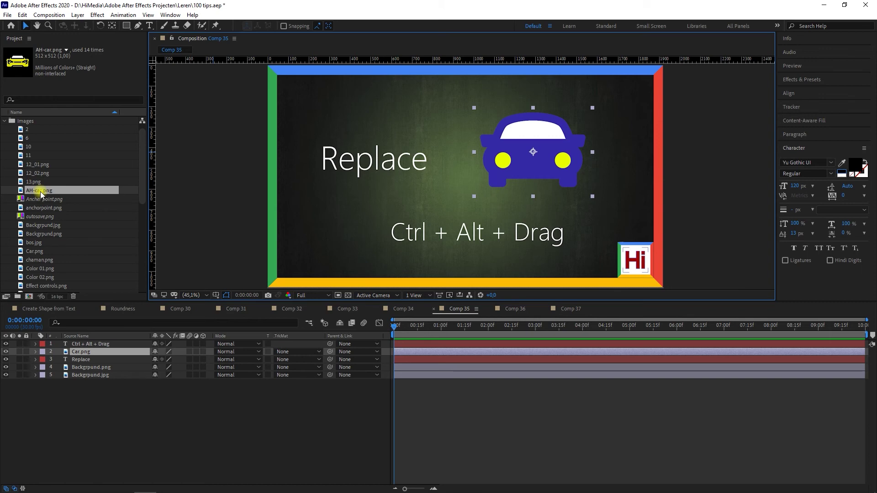
left_click_drag(29, 191, 536, 152)
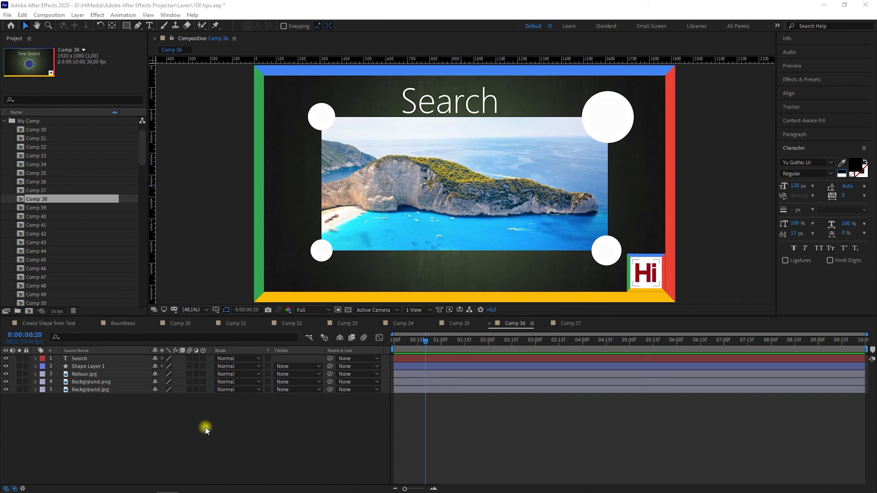
Expand Shape Layer 1 to reveal the ellipses in its Contents, then collapse them.
left_click(141, 337)
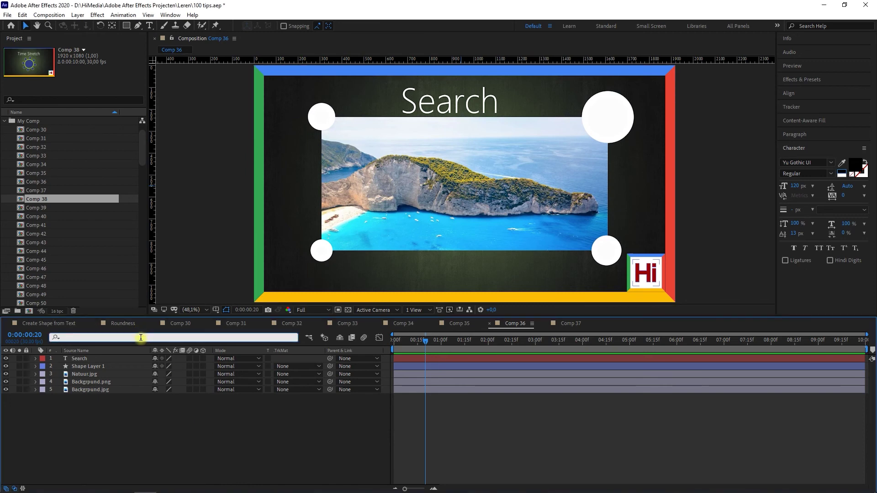
left_click(34, 366)
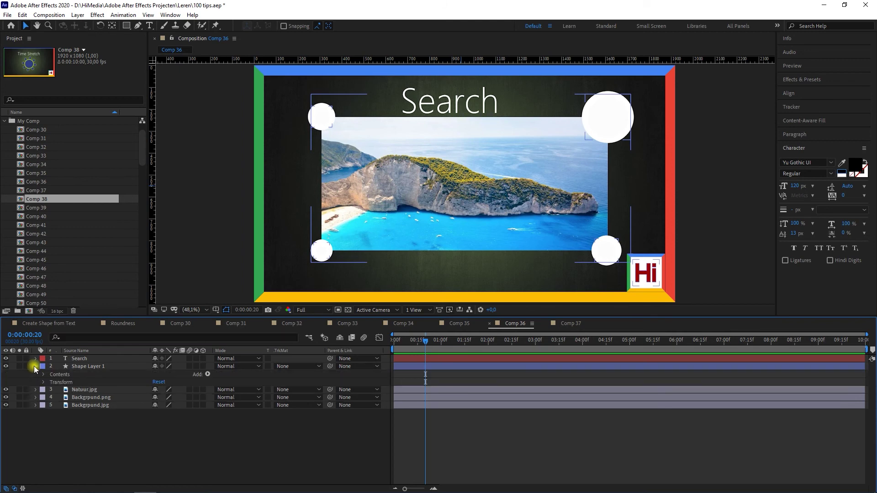
left_click(43, 375)
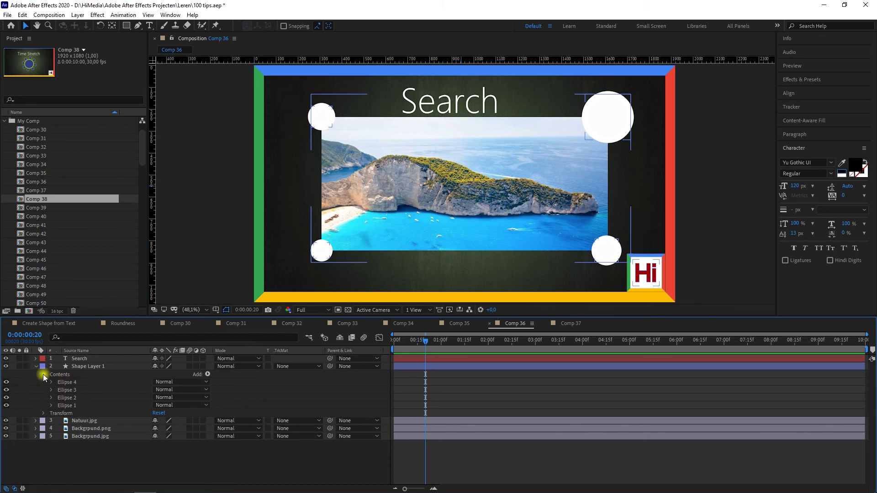
left_click(44, 373)
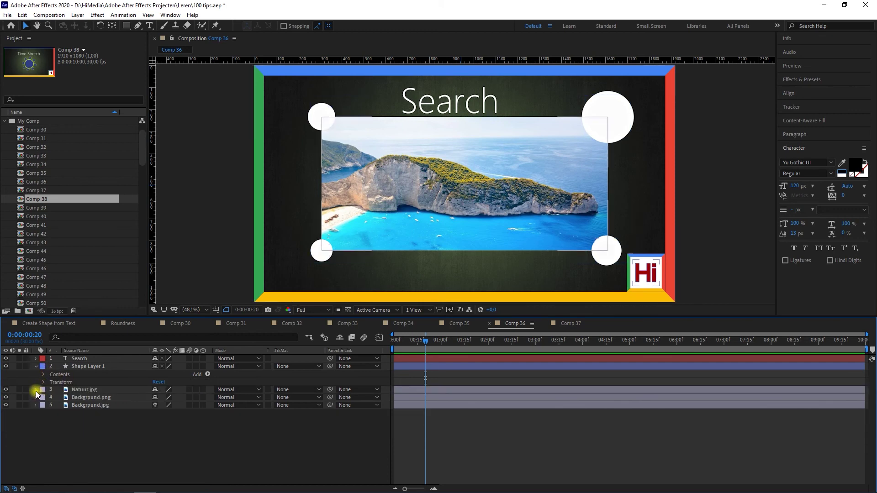
Expand Natuur.jpg to reveal its Transform properties, then collapse them.
left_click(35, 390)
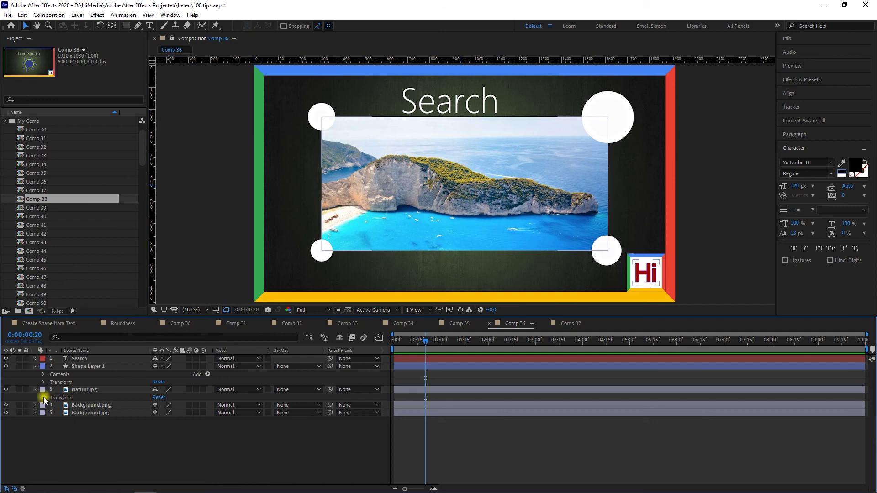
left_click(44, 398)
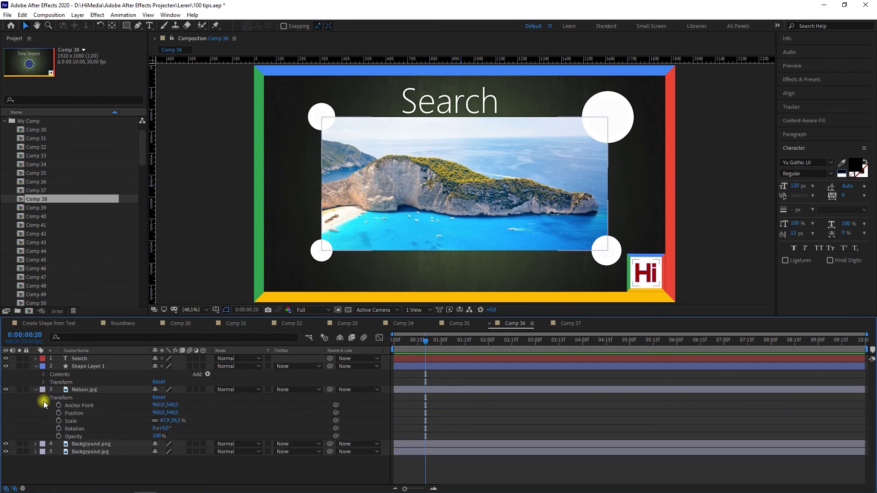
left_click(44, 399)
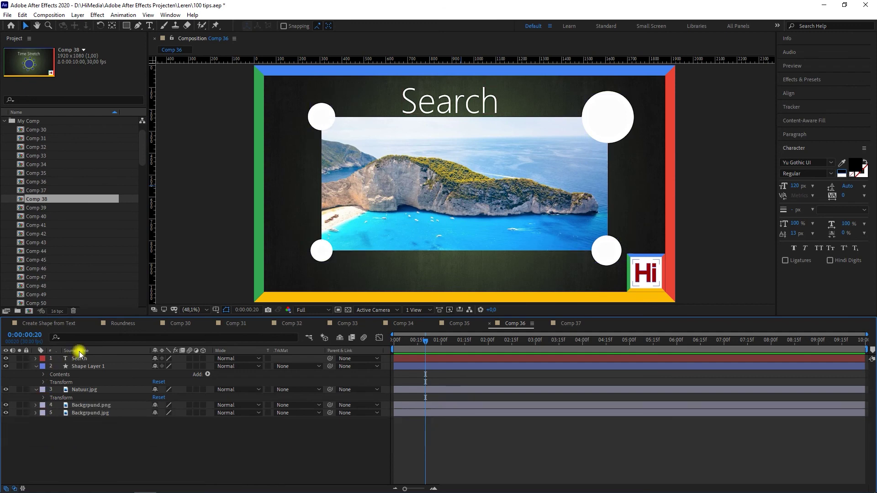
left_click(81, 337)
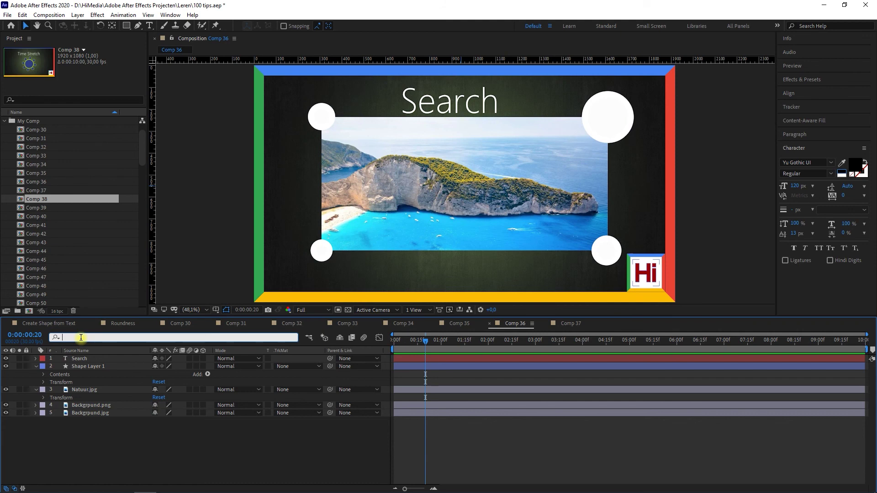
Filter the timeline with 'sc' to show only the layers' Scale properties.
type("sc")
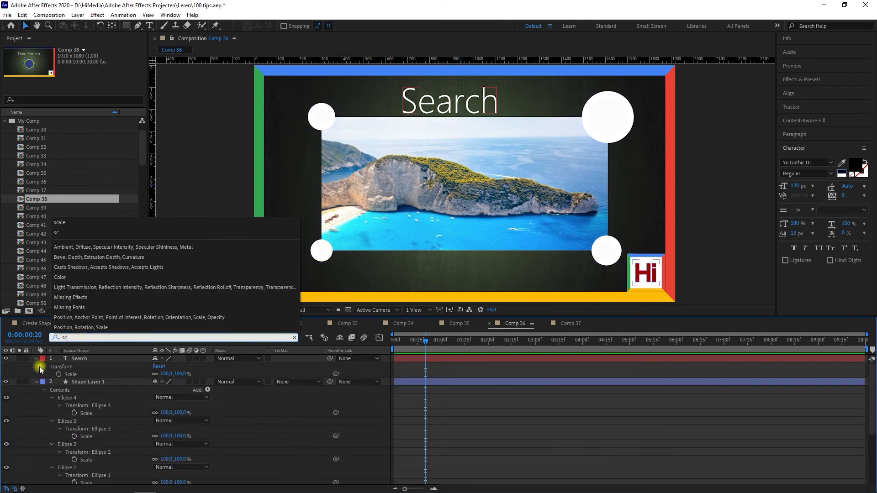
left_click(57, 224)
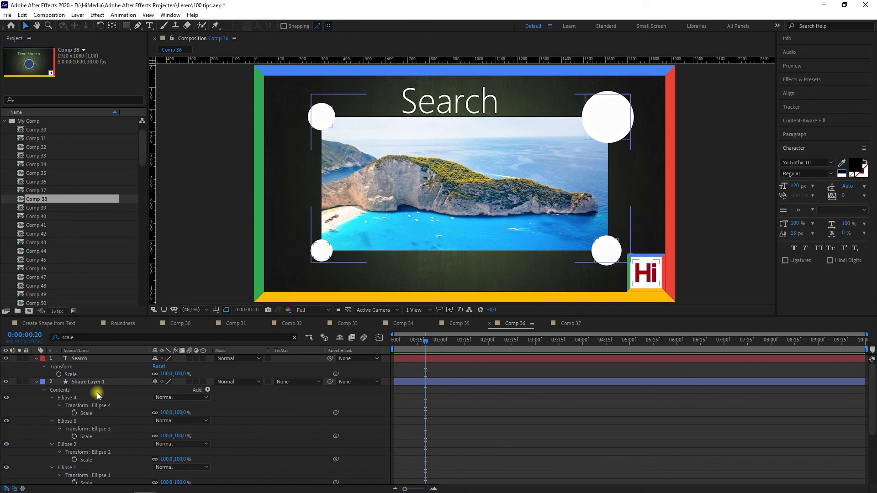
scroll(98, 397, "down", 3)
scroll(90, 416, "down", 2)
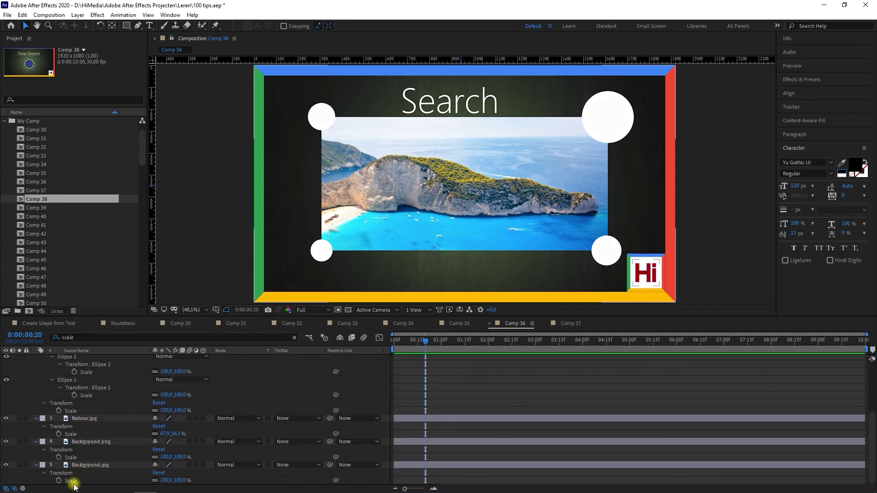
Check Shape Layer 1's Scale values, then move on to Comp 37.
left_click(66, 457)
scroll(86, 411, "up", 5)
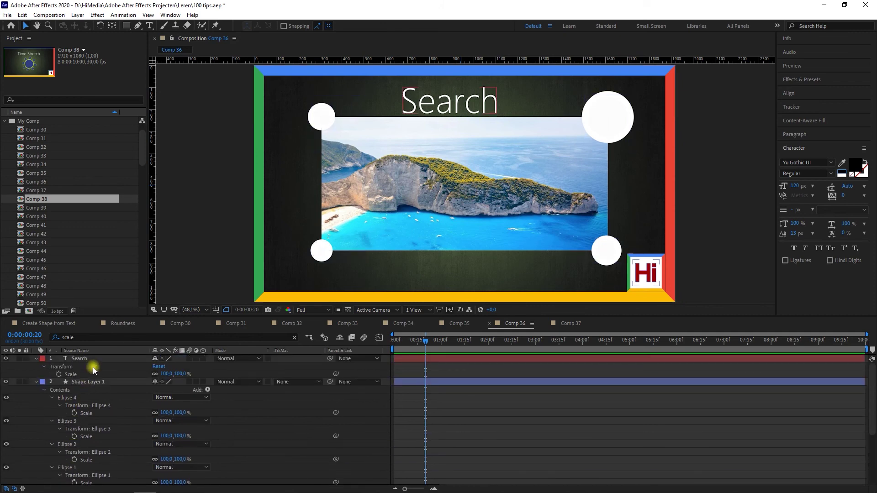
left_click(133, 347)
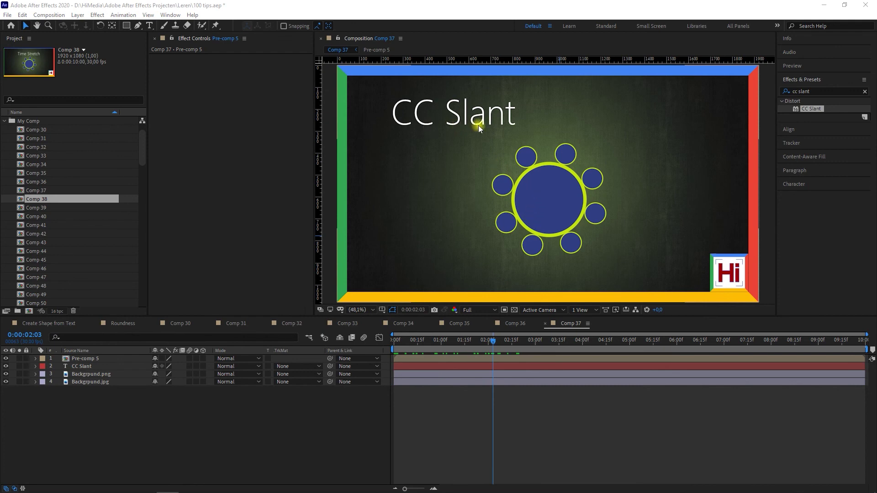
left_click(232, 407)
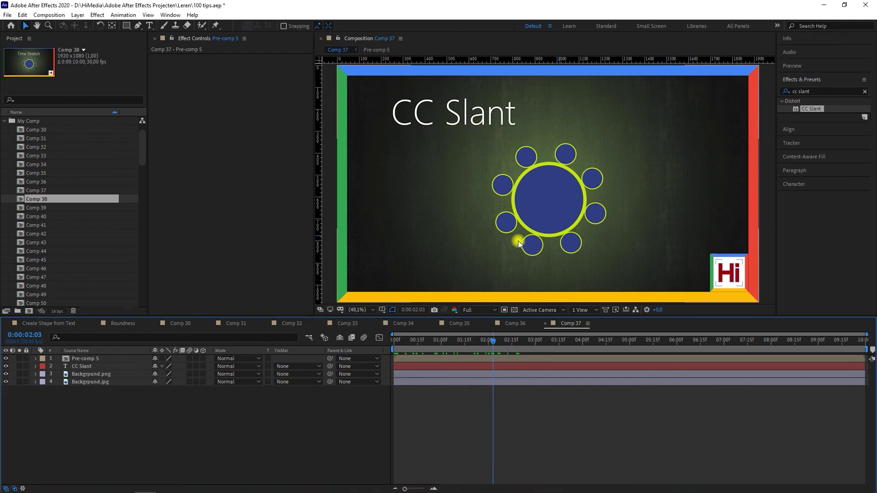
Duplicate the Pre-comp 5 layer at an earlier frame.
left_click(560, 194)
left_click_drag(429, 340, 481, 342)
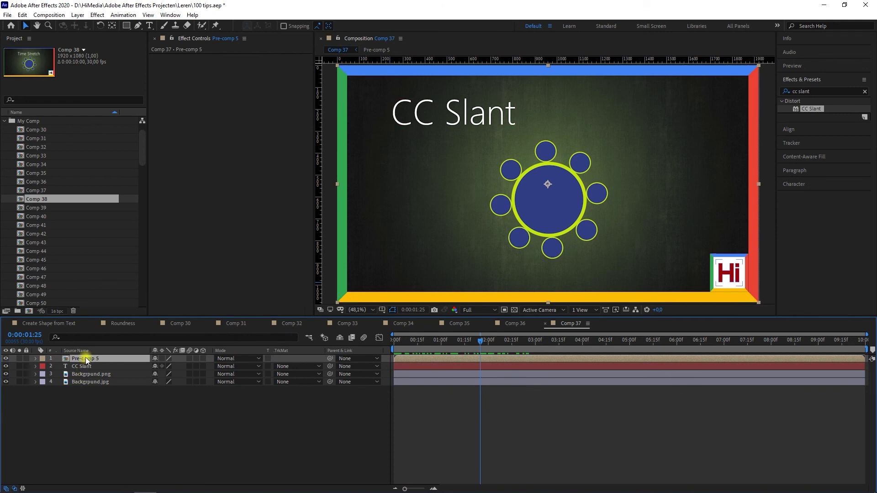
key("ctrl+d")
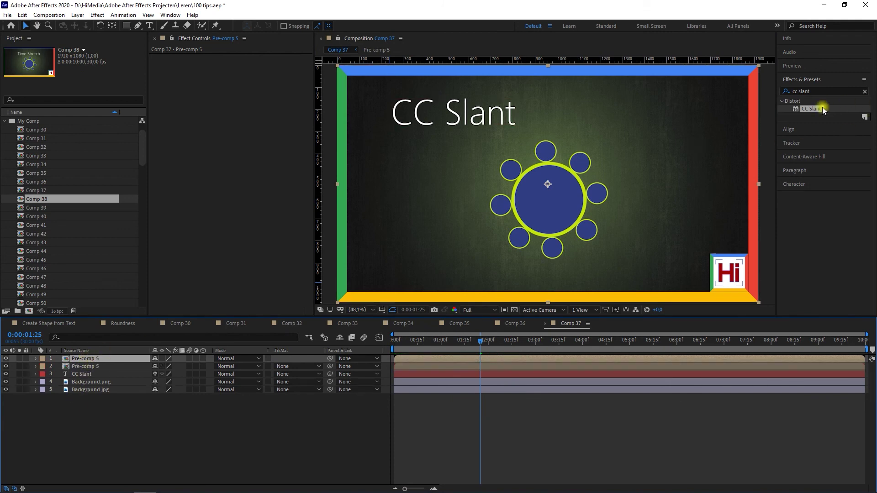
Apply CC Slant to the top Pre-comp 5 copy and search effects for 'fill'.
left_click_drag(815, 112, 804, 111)
mouse_move(821, 109)
left_mouse_down()
mouse_move(138, 361)
mouse_move(101, 360)
left_mouse_up()
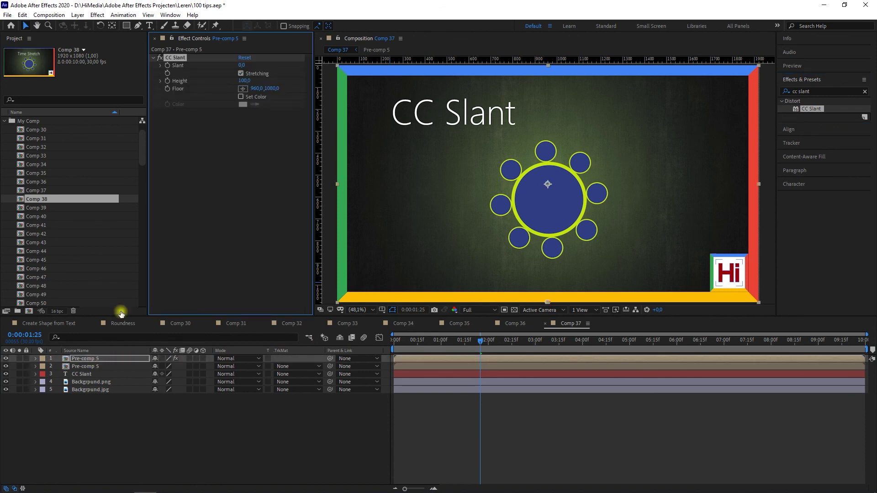
left_click(826, 91)
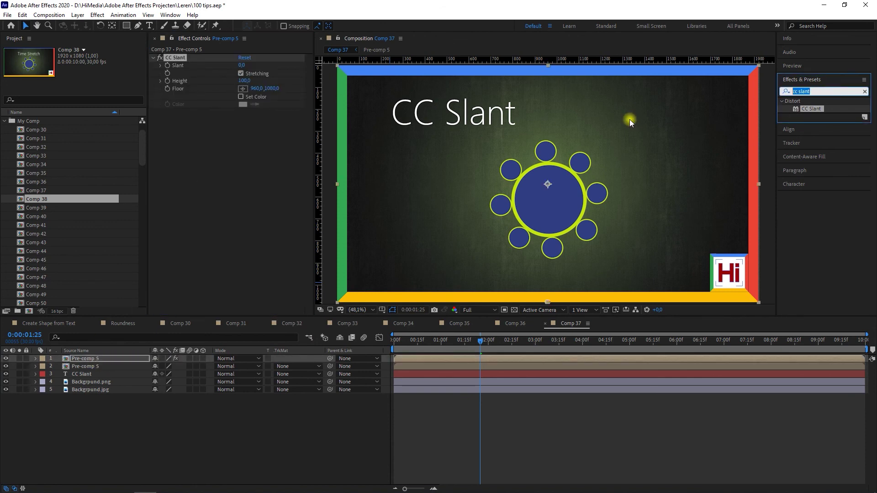
type("fill")
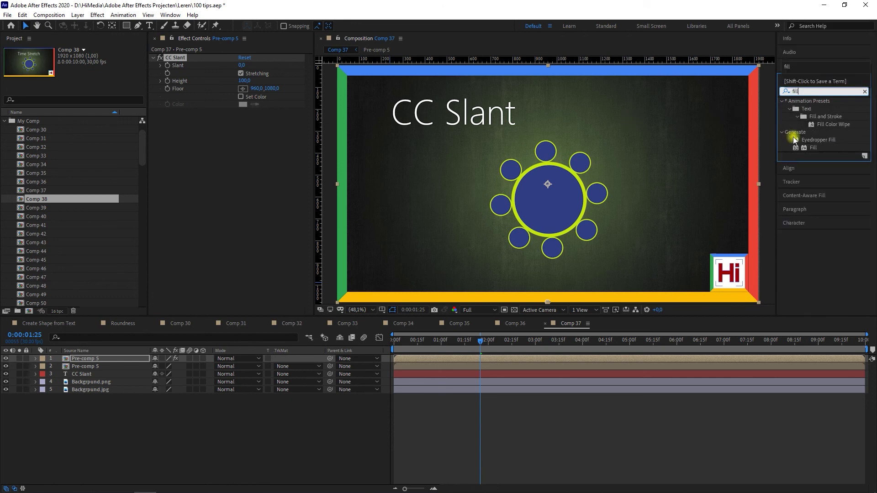
Fill the top copy with dark 232020, move it below the original, and set Slant to 40.
left_click_drag(814, 148, 275, 248)
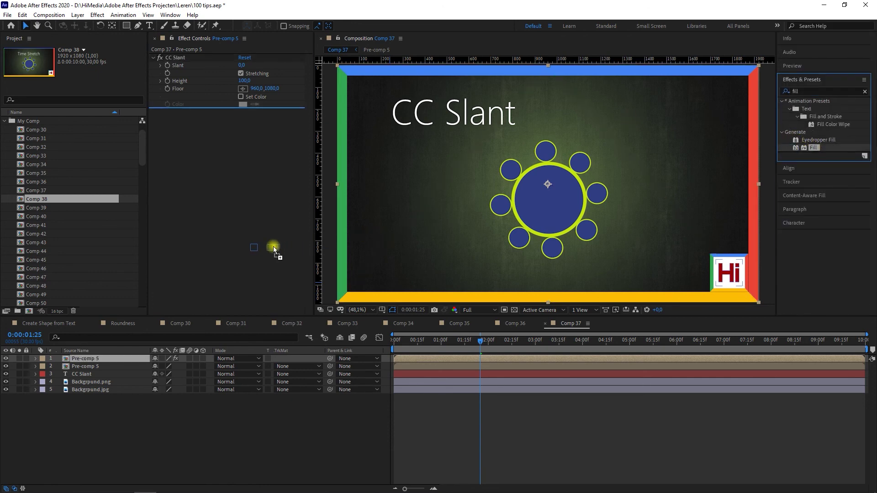
left_click(239, 136)
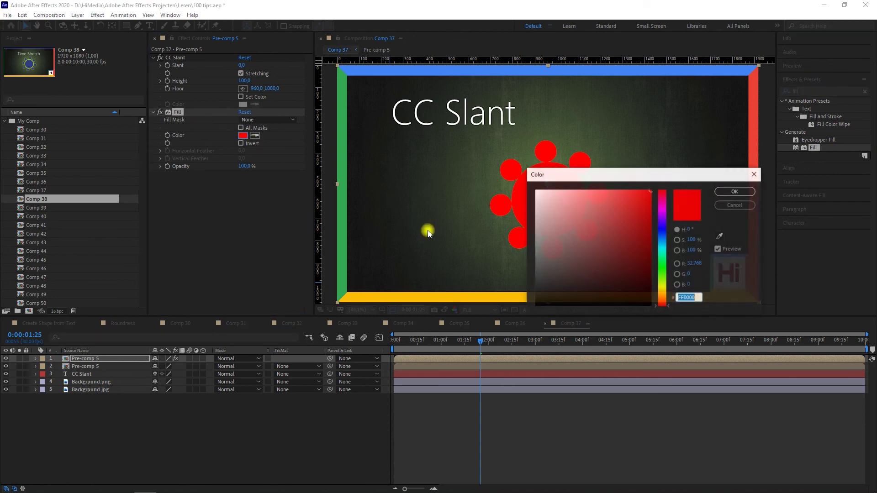
left_click_drag(576, 259, 546, 290)
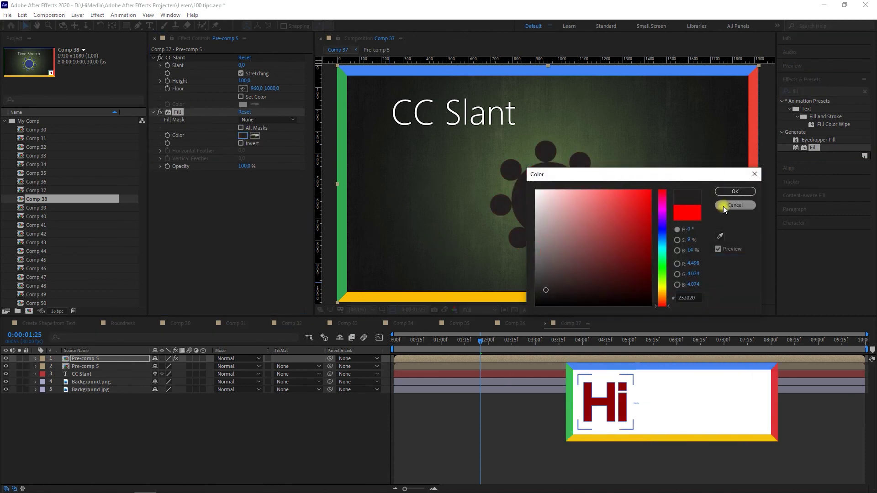
left_click(735, 192)
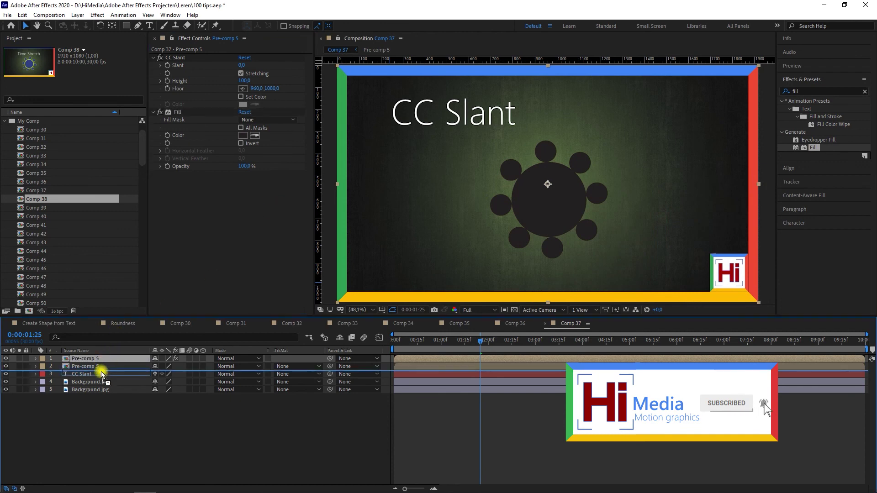
left_click_drag(114, 356, 100, 371)
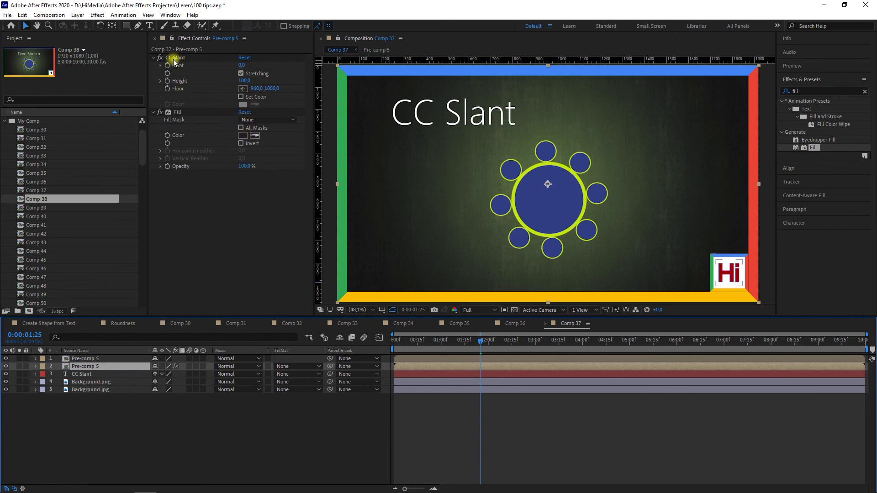
left_click_drag(242, 65, 260, 66)
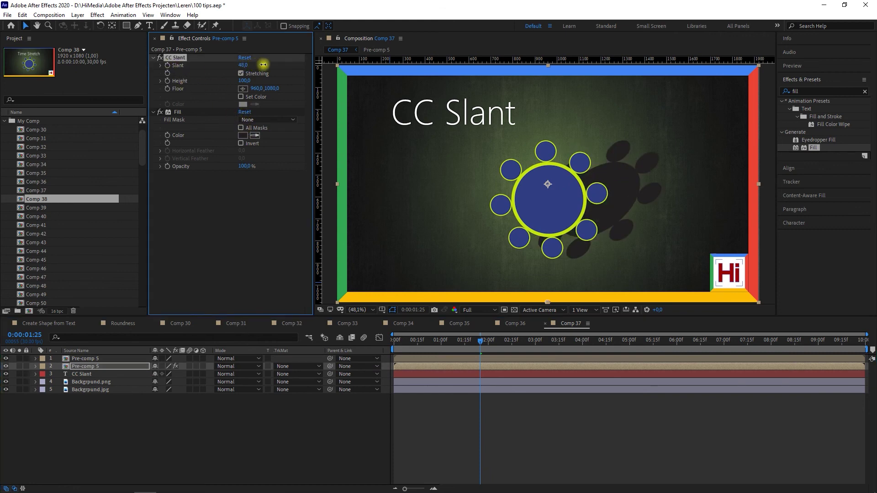